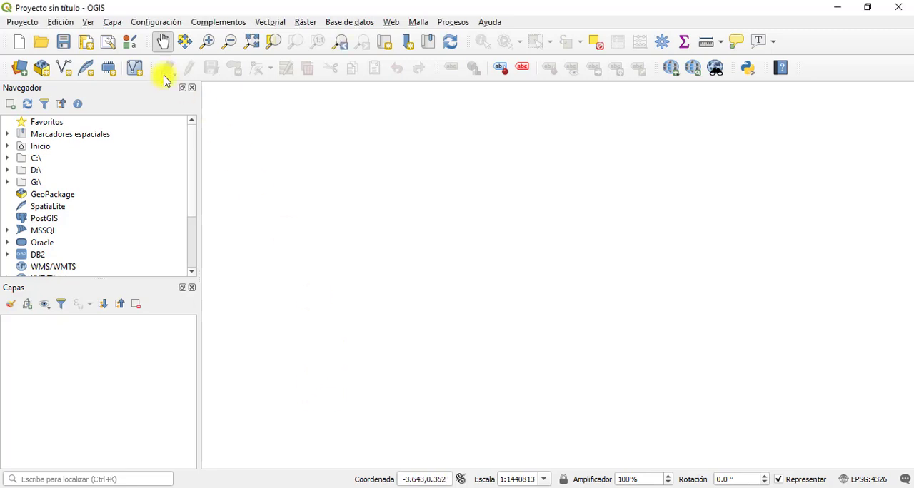
click(111, 21)
mouse_move(228, 50)
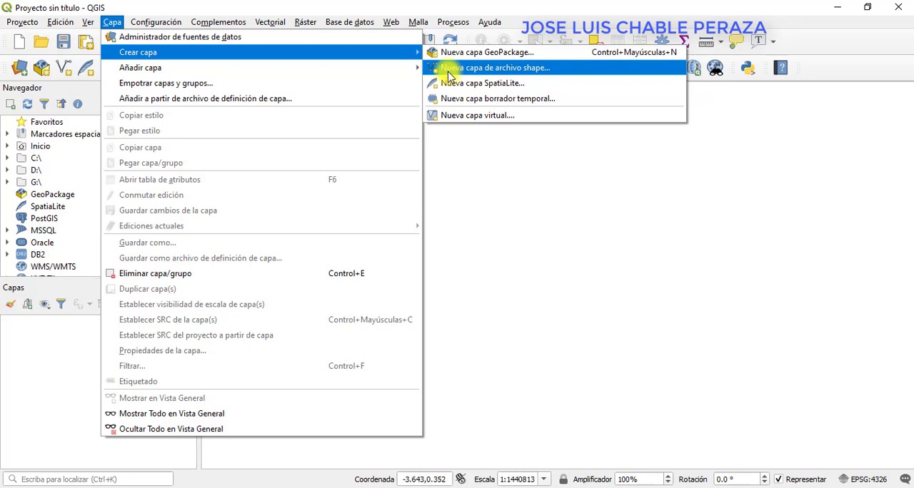
click(524, 210)
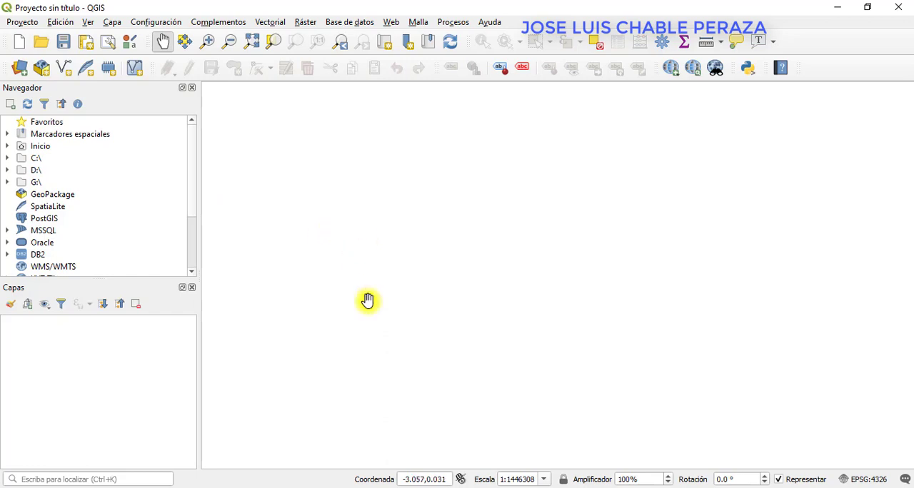
Switch to File Explorer, open the demostracion clase folder inside capas y BD, and examine its contents and full path.
click(350, 487)
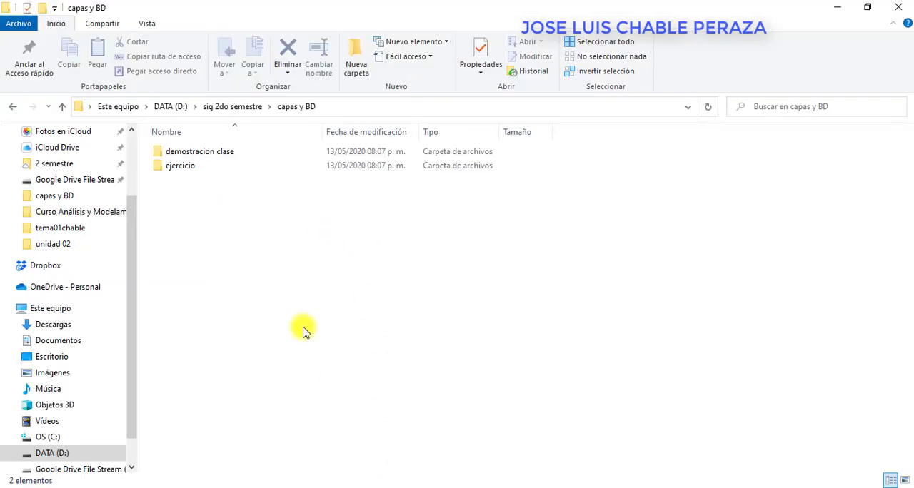
double_click(197, 152)
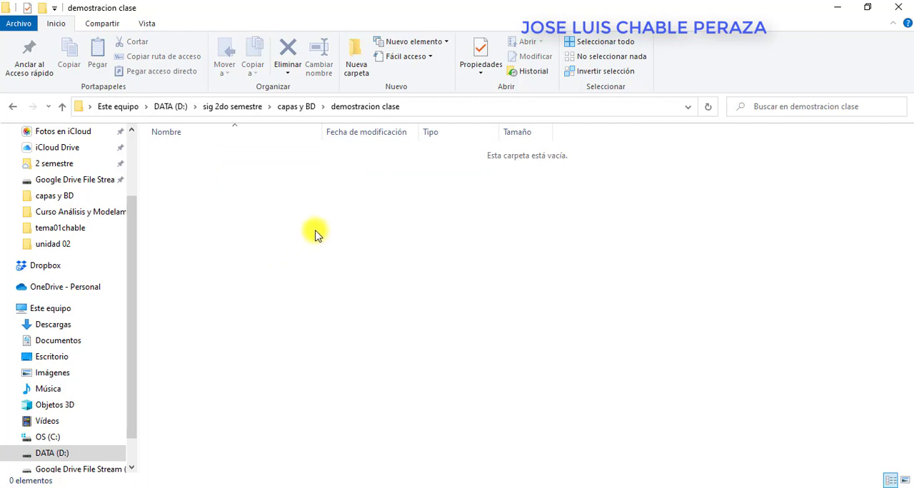
click(419, 111)
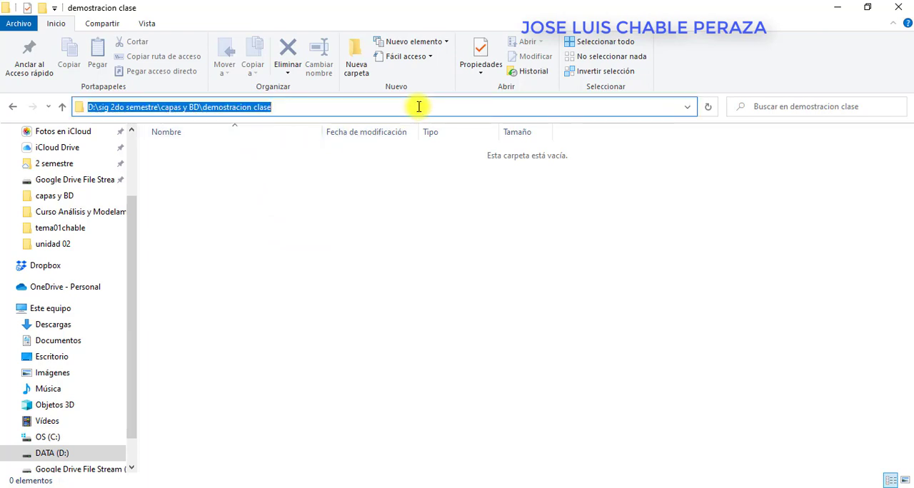
click(408, 196)
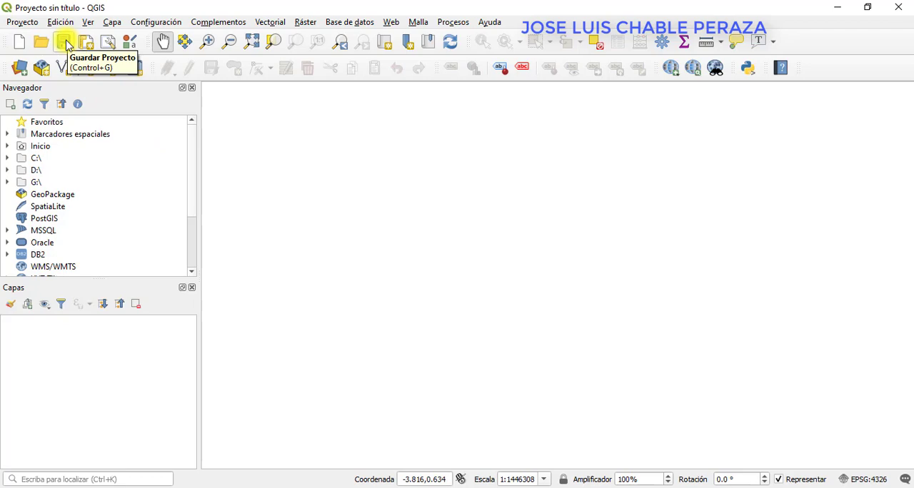
Return to QGIS and save the project as "diferencia capa y bd" in the demostracion clase folder.
click(33, 25)
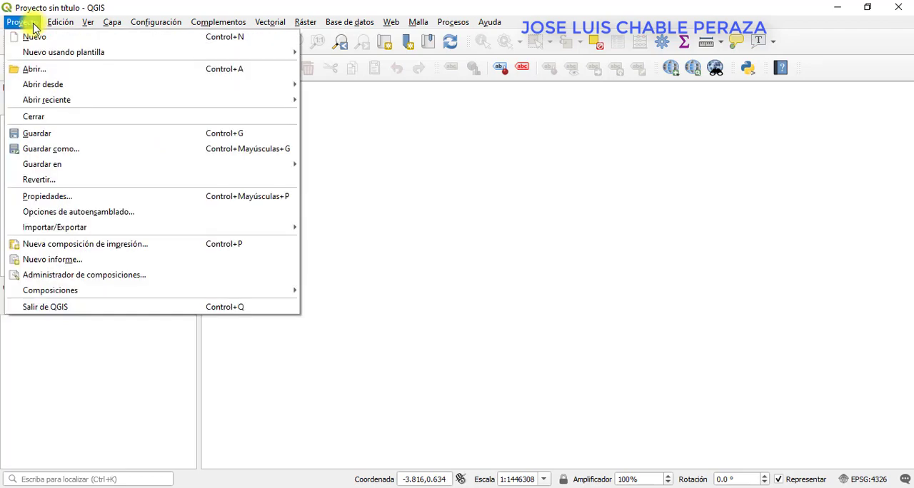
click(40, 134)
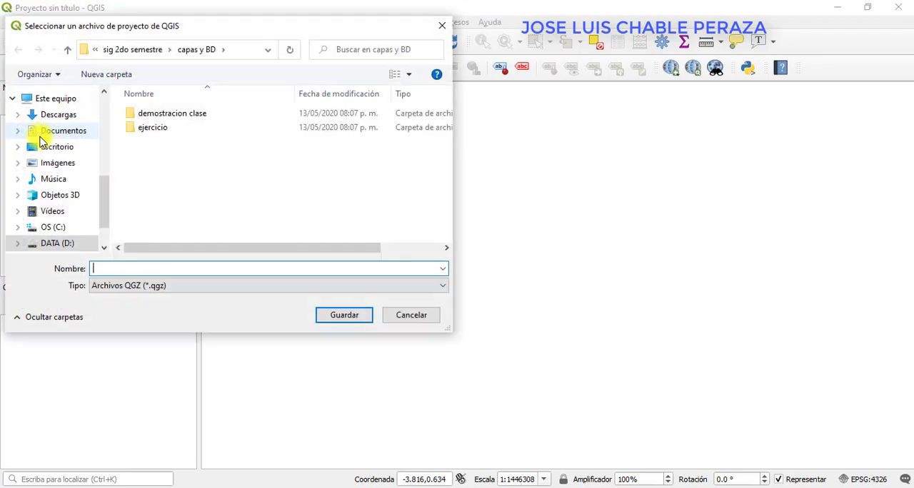
double_click(160, 120)
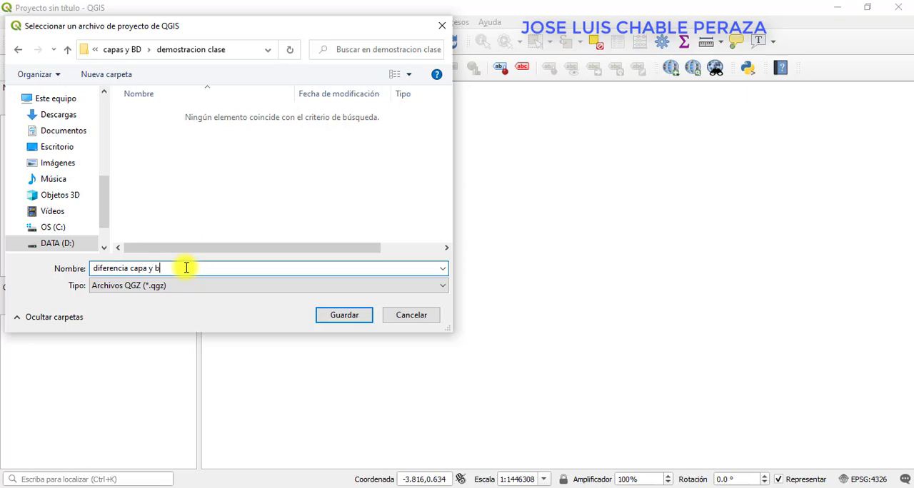
click(343, 321)
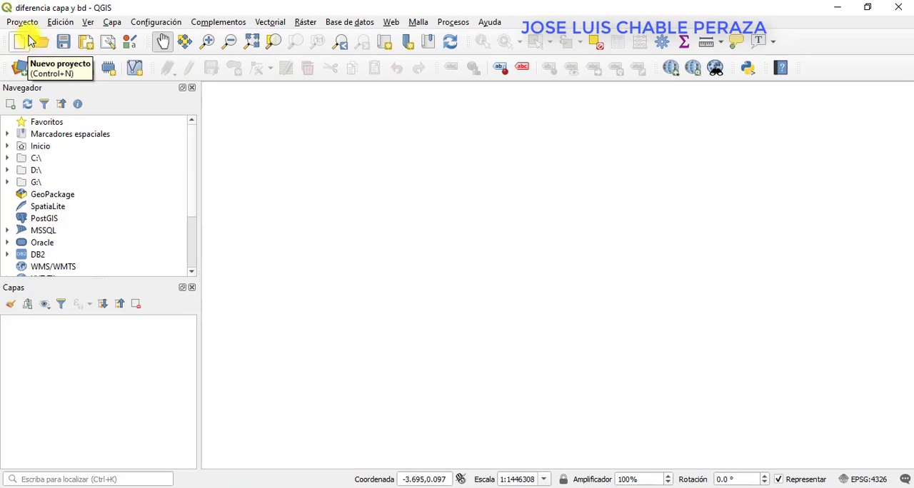
Create a new GeoPackage layer with geometry type Punto, stored as puntos in the demostracion clase folder.
click(117, 24)
mouse_move(129, 54)
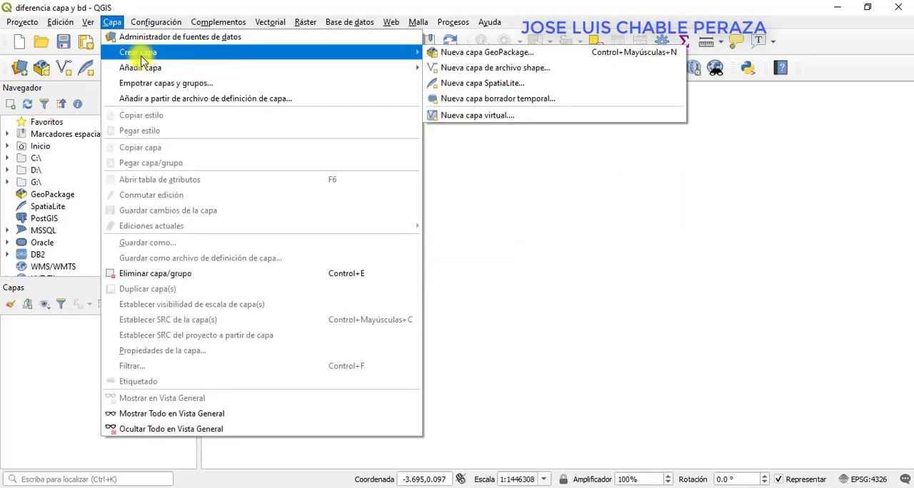
click(478, 56)
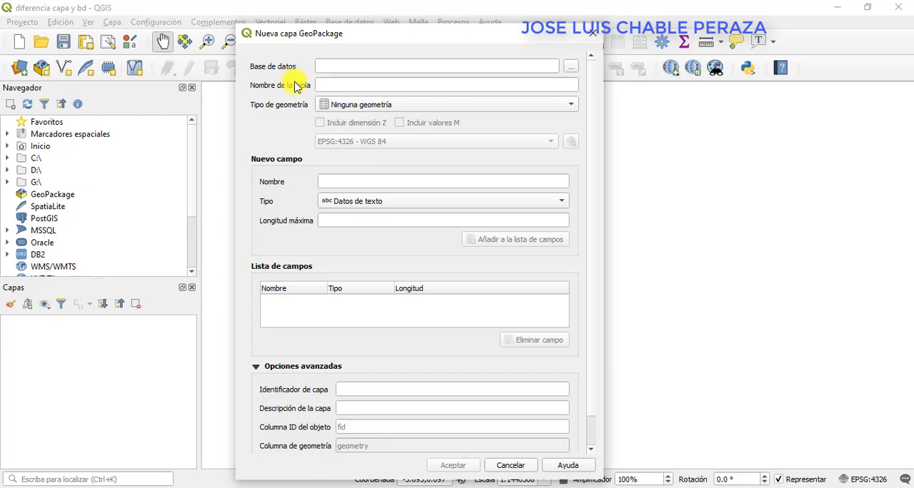
click(570, 71)
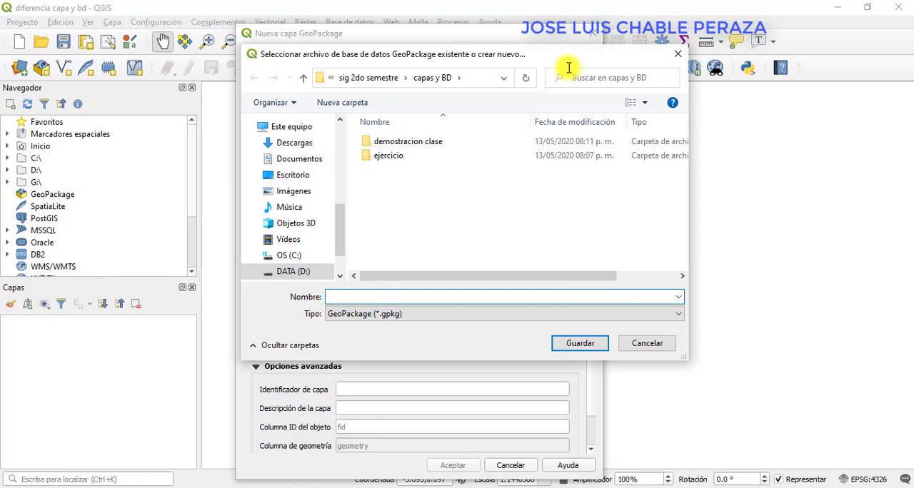
double_click(367, 146)
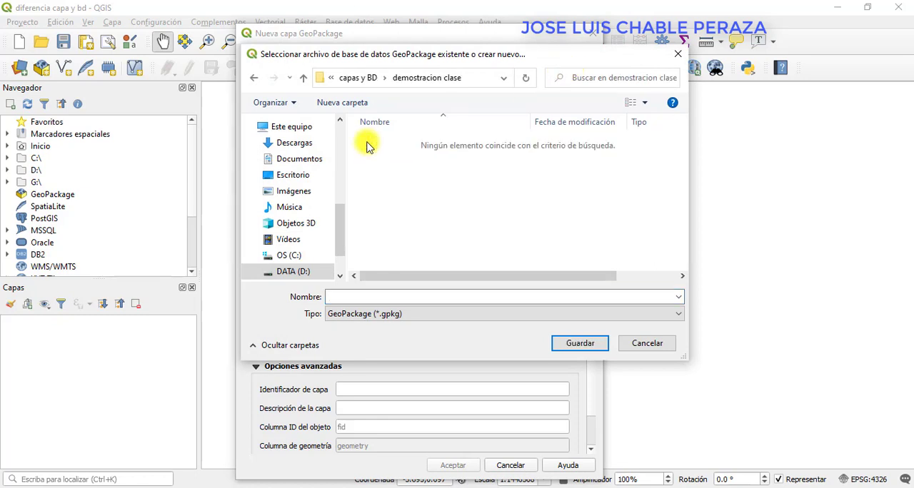
click(409, 296)
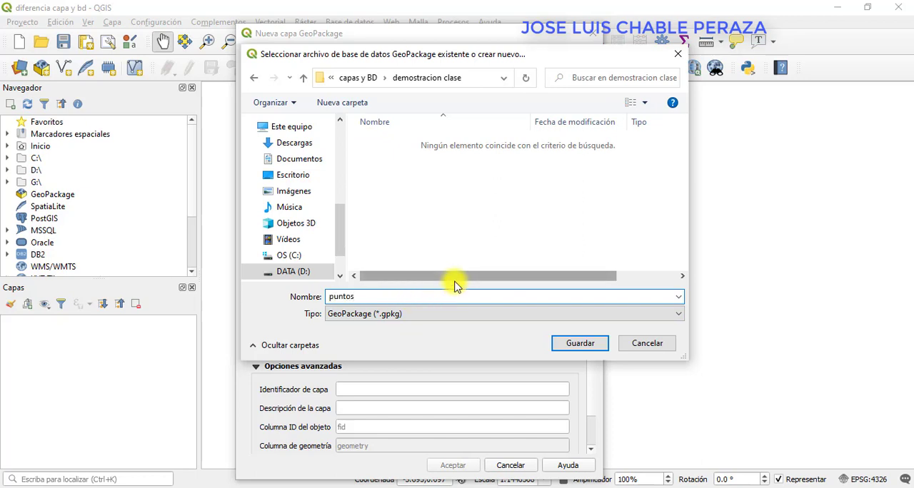
click(580, 343)
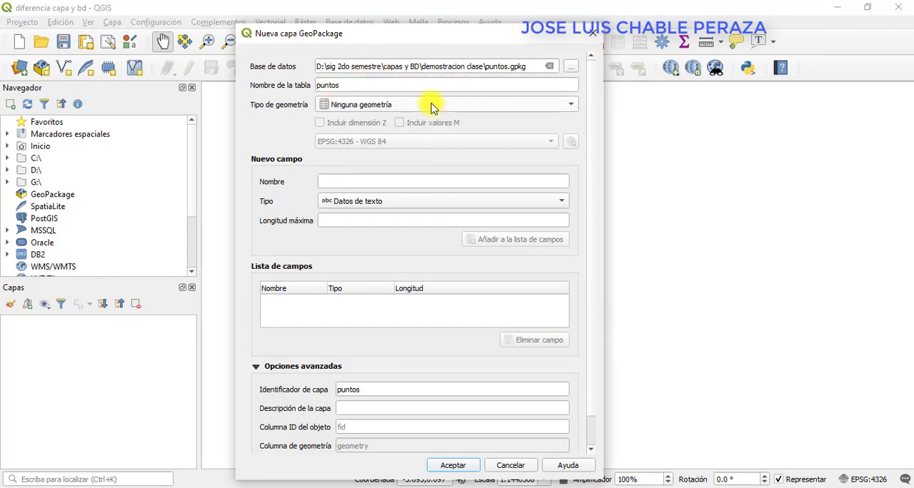
click(431, 107)
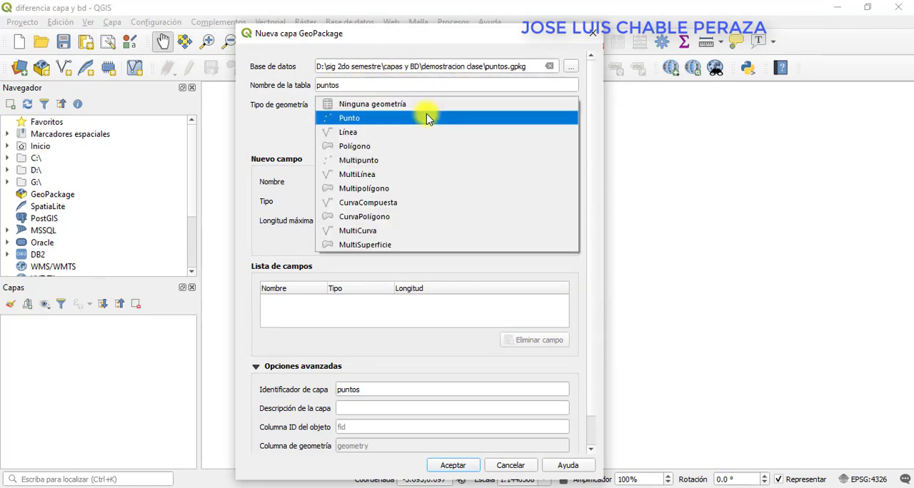
click(427, 119)
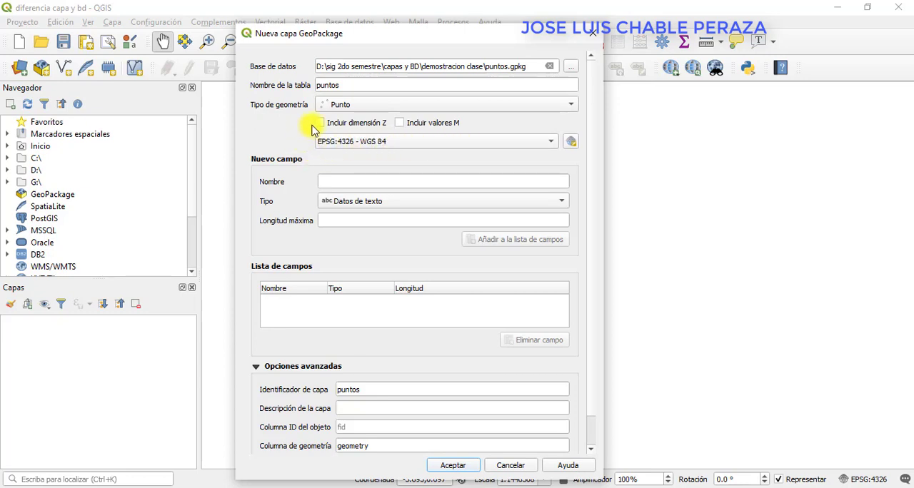
click(331, 182)
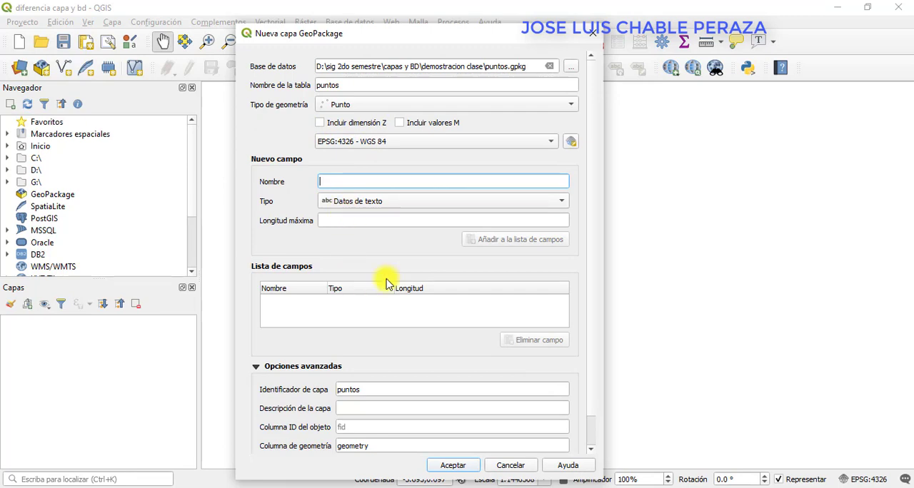
click(452, 466)
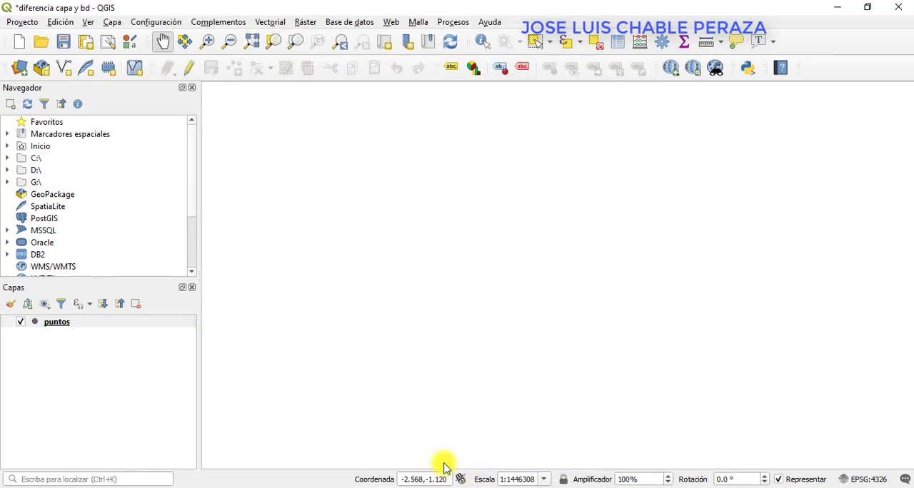
Create a new GeoPackage layer with geometry type Línea, stored as lineas in the demostracion clase folder.
click(113, 24)
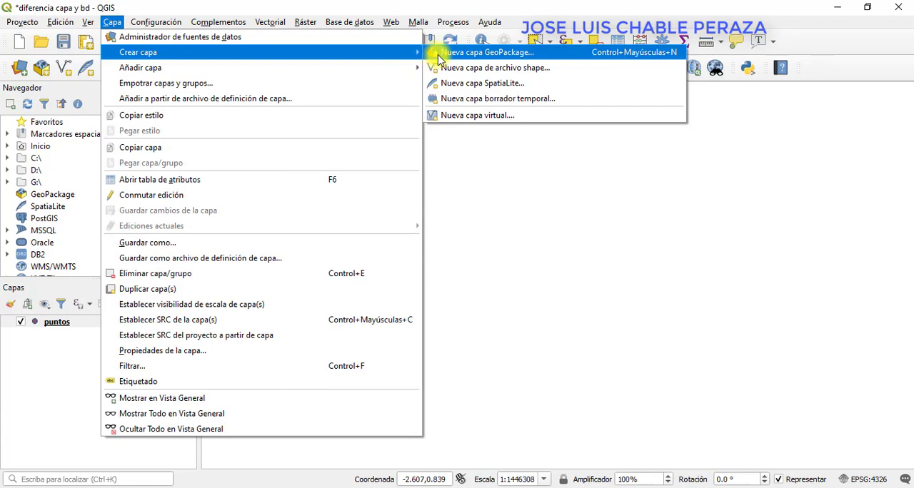
click(436, 54)
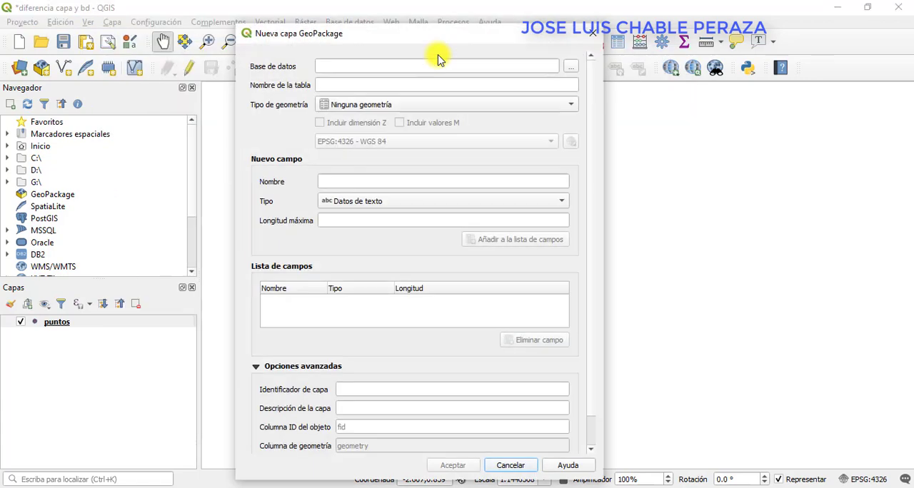
click(573, 69)
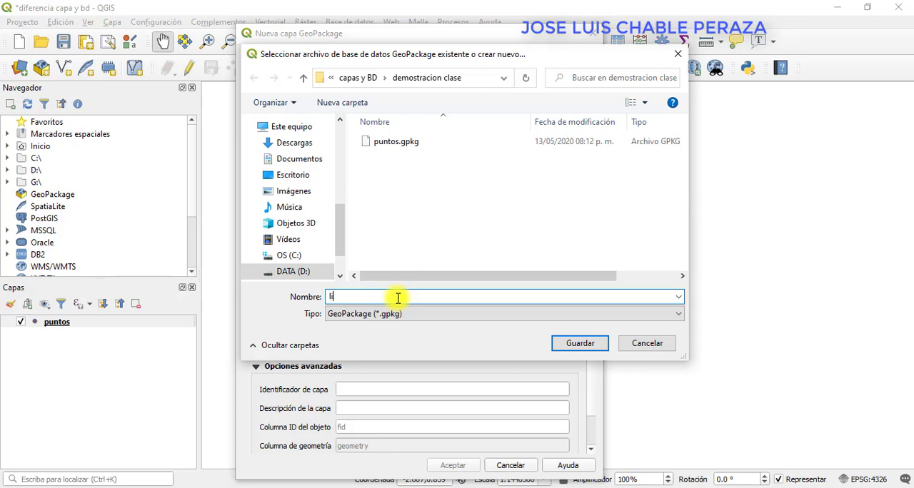
text(lineas)
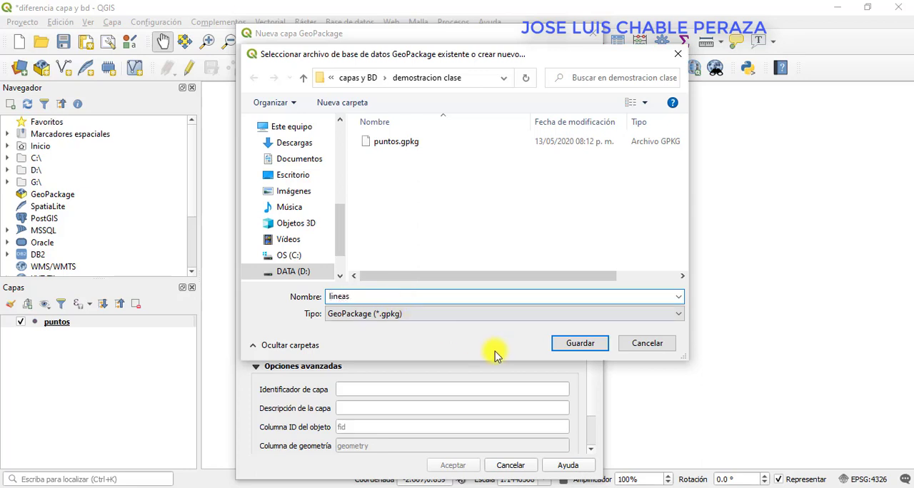
click(579, 343)
click(360, 106)
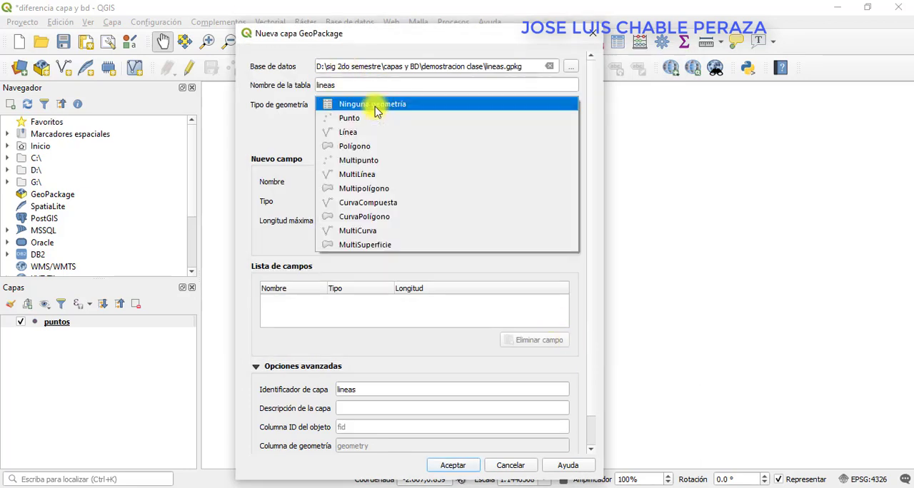
click(370, 136)
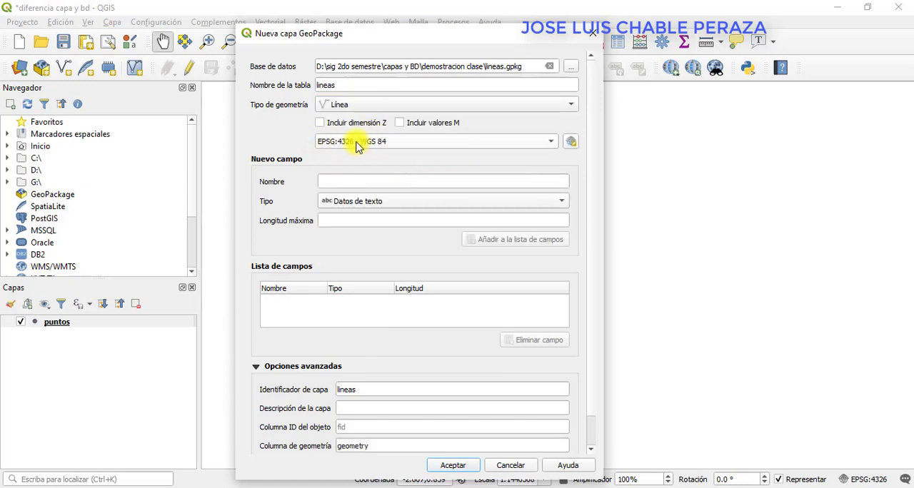
click(452, 465)
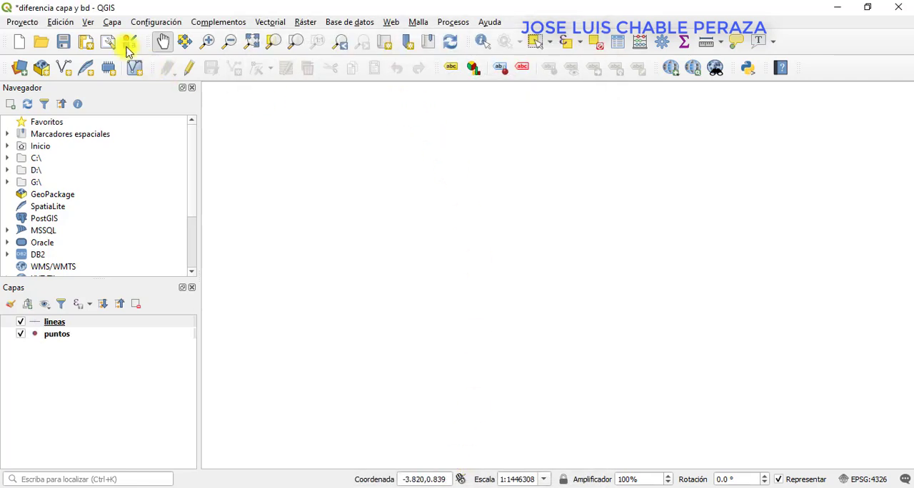
Create a new GeoPackage layer with geometry type Polígono, stored as poligonos in the demostracion clase folder.
click(115, 22)
mouse_move(128, 52)
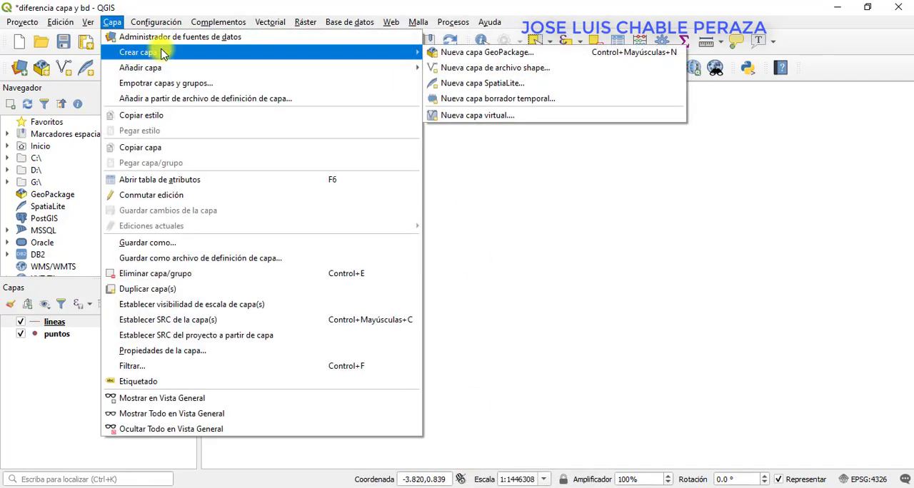
click(511, 56)
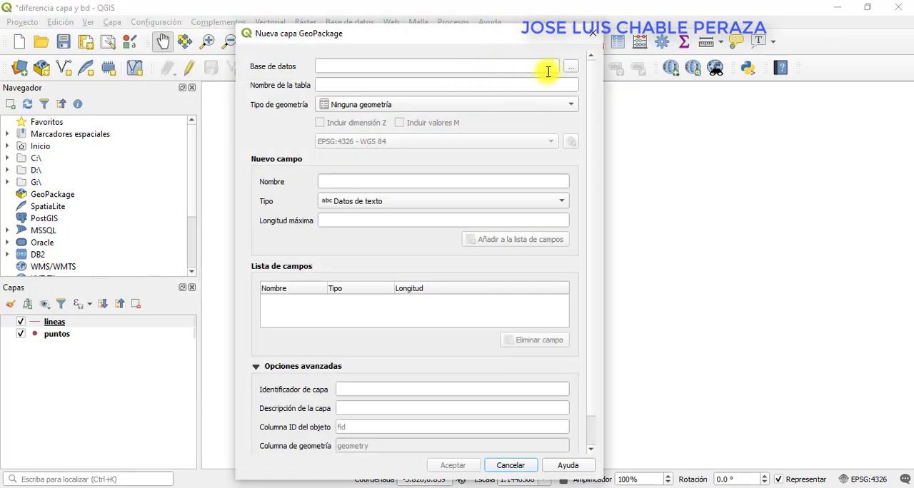
click(571, 68)
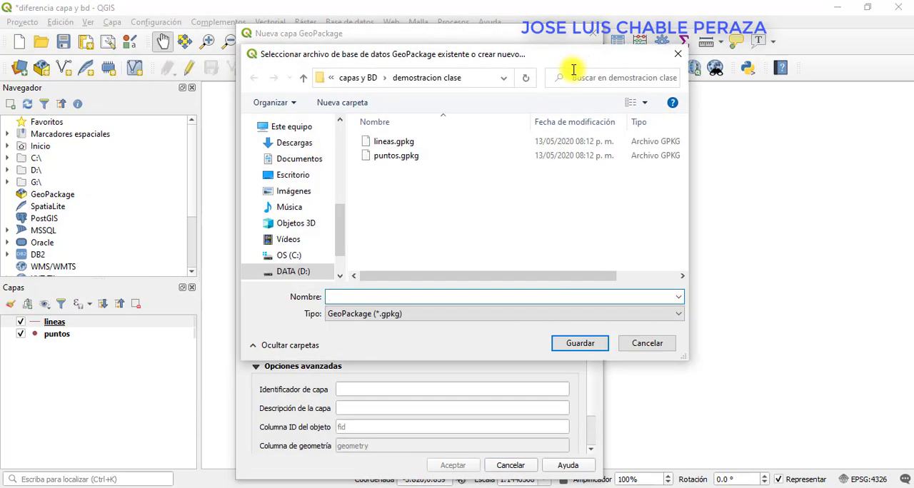
text(poligonos)
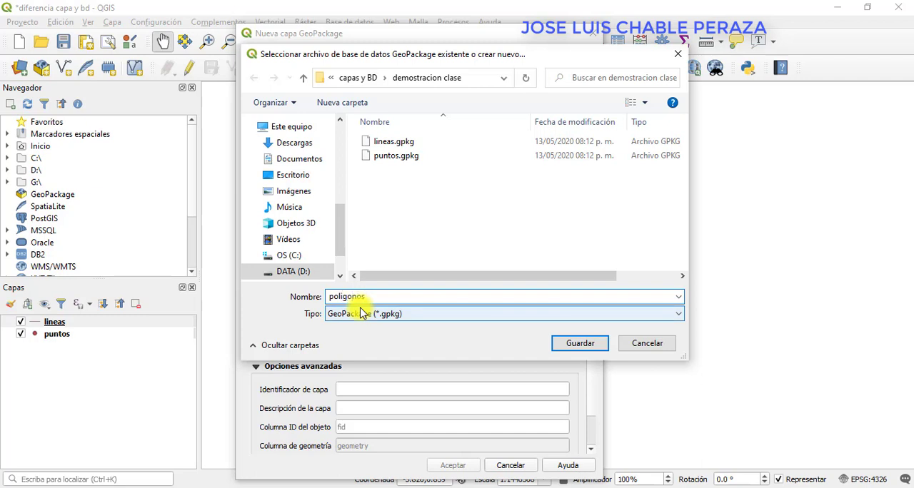
click(576, 345)
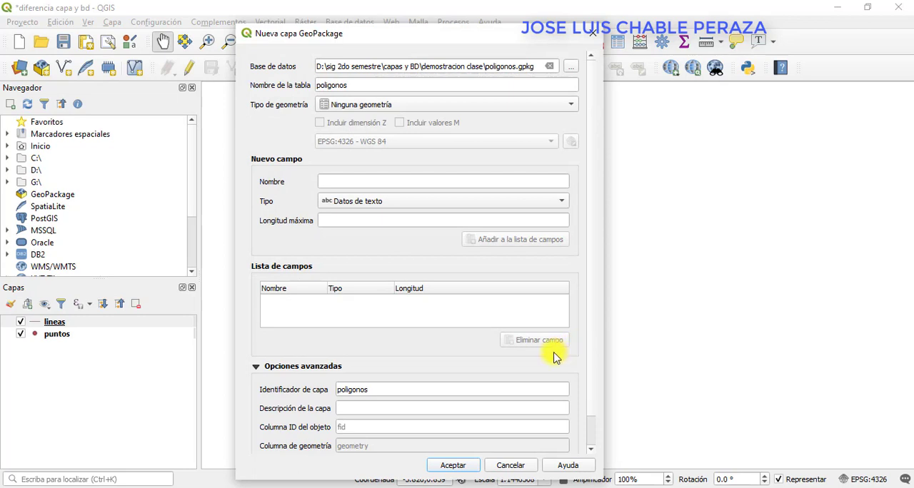
click(398, 107)
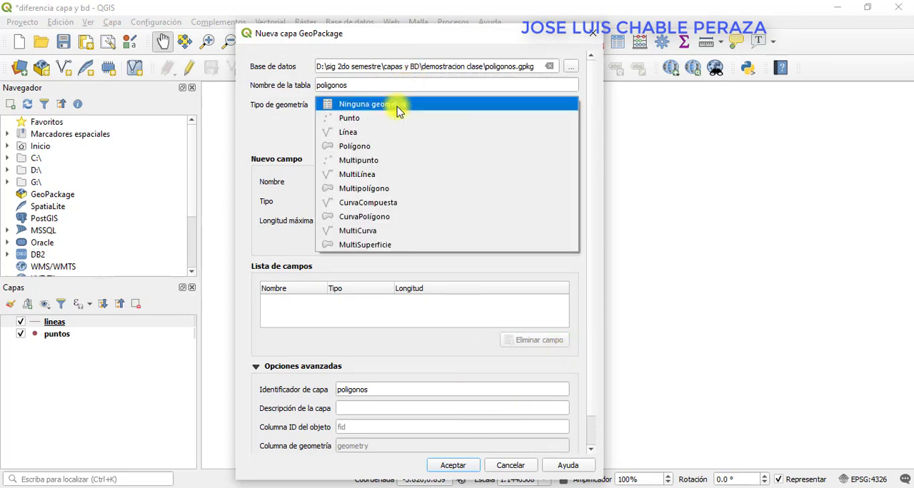
click(395, 144)
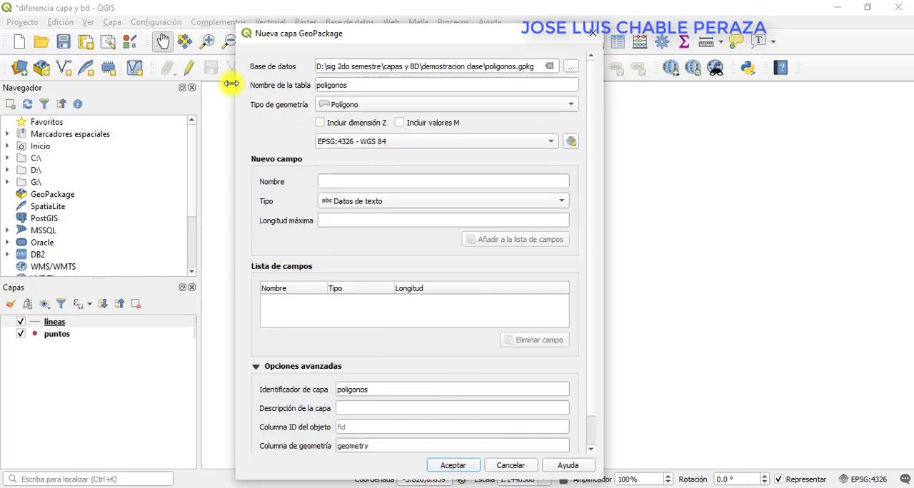
click(464, 466)
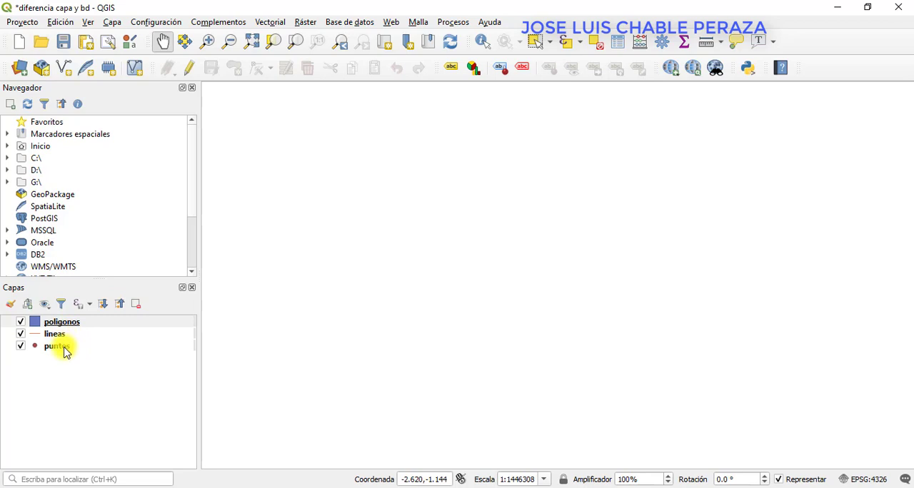
Save the project and switch to File Explorer to review the files in the demostracion clase folder.
mouse_move(64, 352)
mouse_move(68, 334)
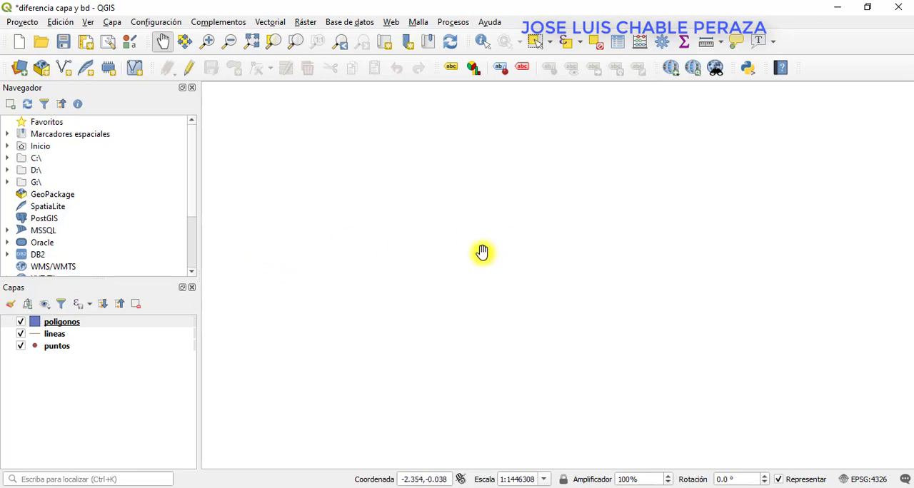
click(64, 43)
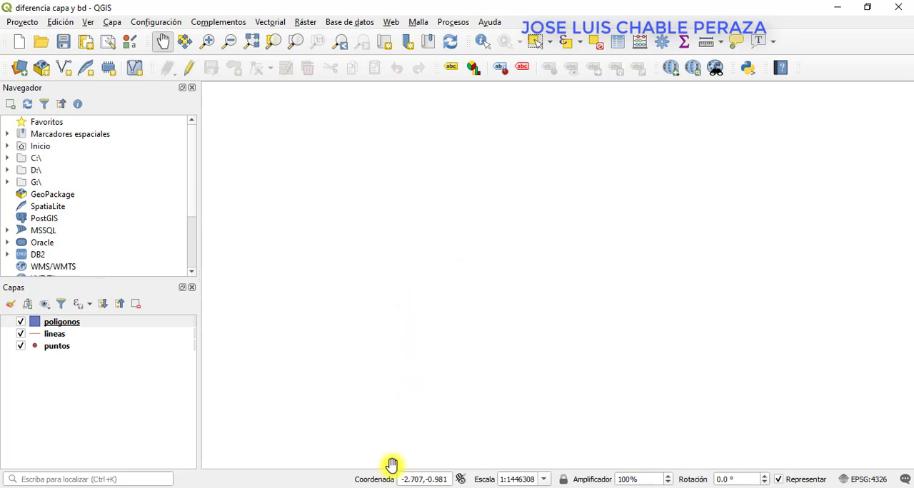
click(362, 465)
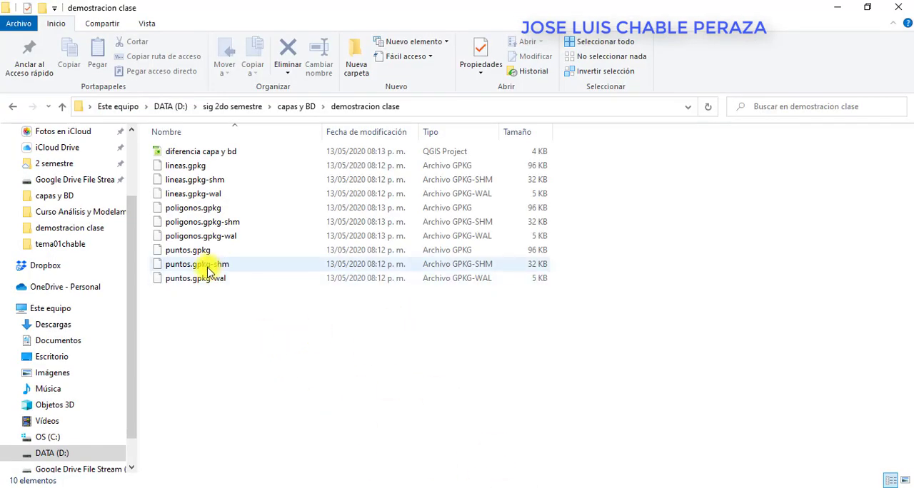
drag(269, 353, 206, 340)
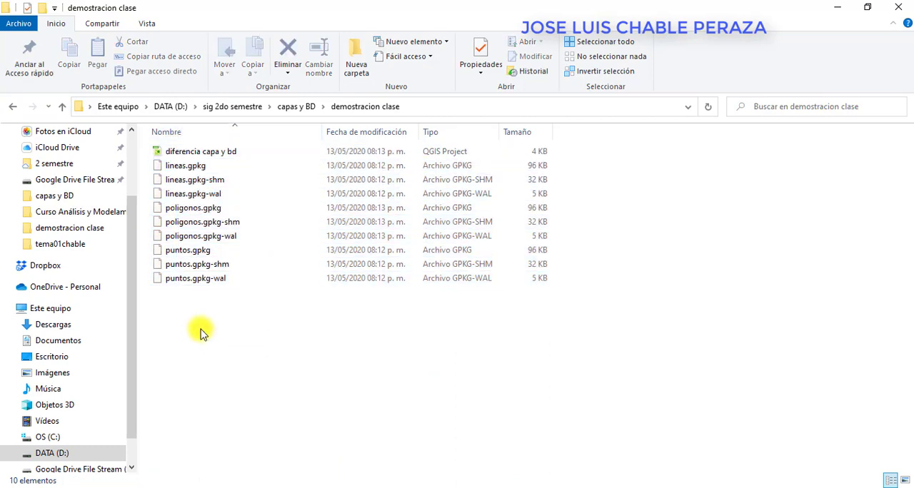
Close QGIS and examine the lineas, poligonos and puntos GeoPackage files in the demostracion clase folder.
double_click(204, 150)
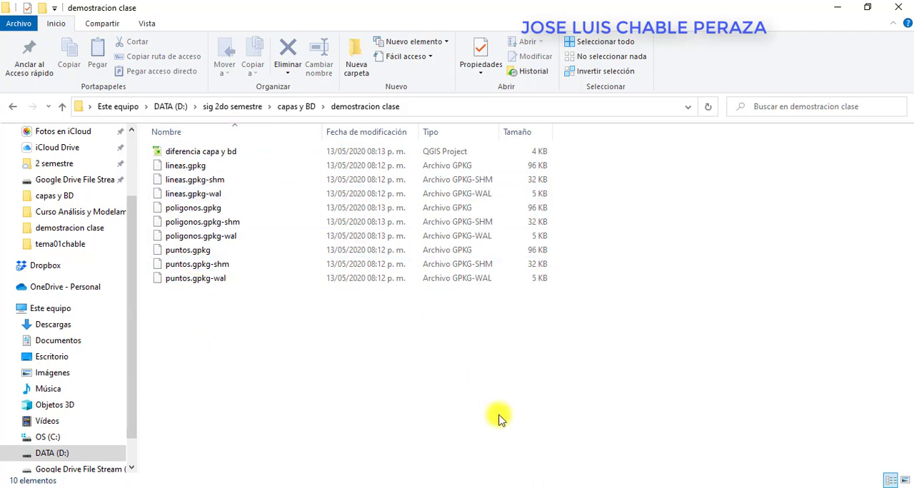
click(901, 10)
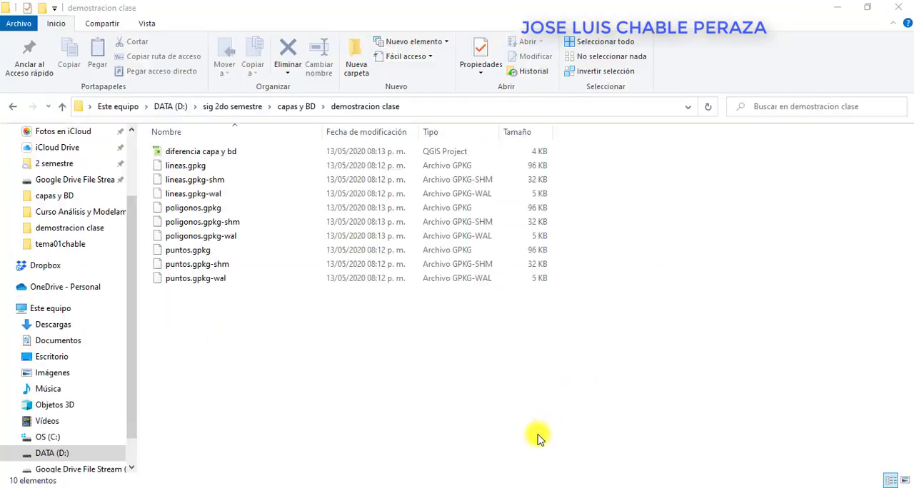
drag(279, 312, 175, 169)
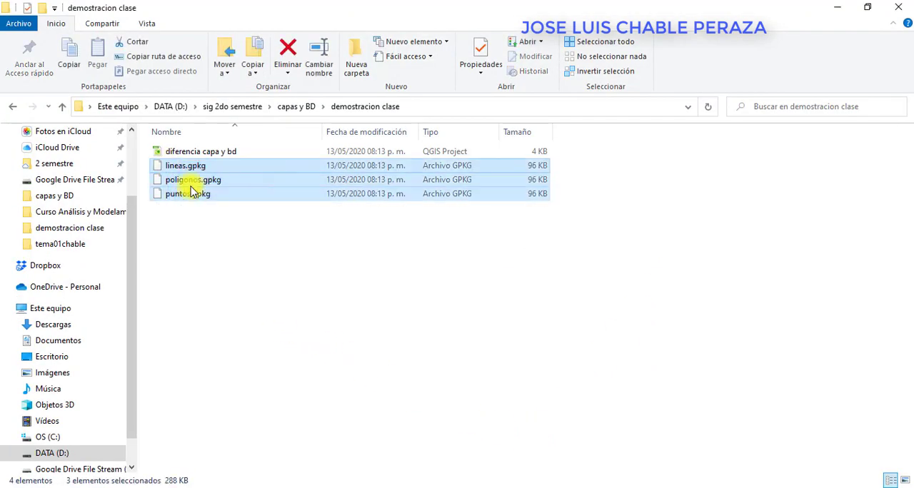
click(288, 311)
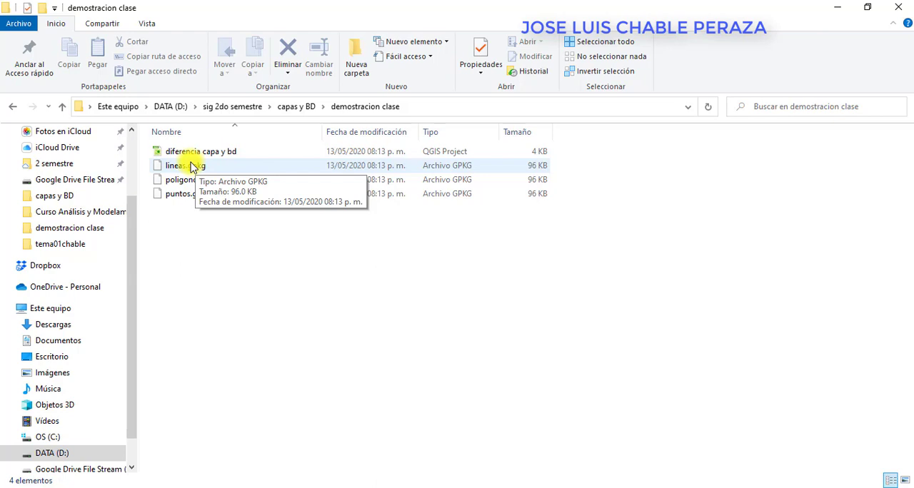
drag(256, 252, 222, 248)
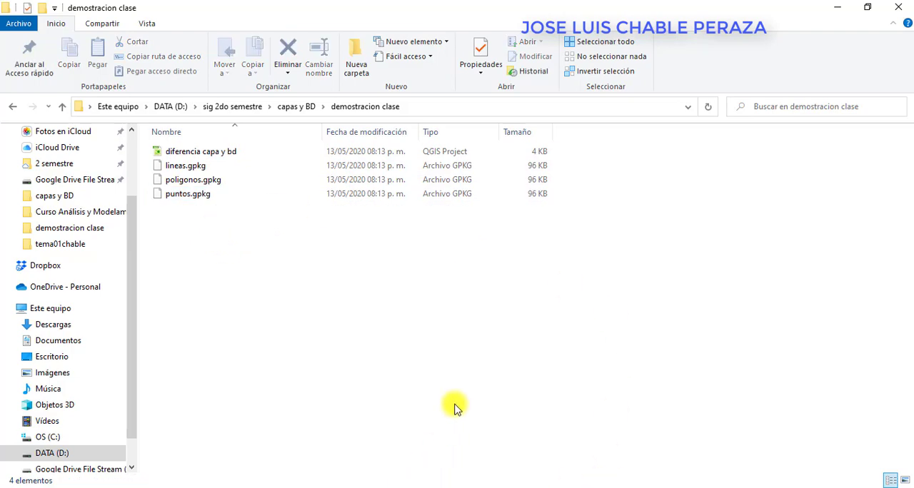
Launch QGIS Desktop 3.10.1 with GRASS 7.8.1 and open the "diferencia capa y bd" project from the demostracion clase folder.
key(super)
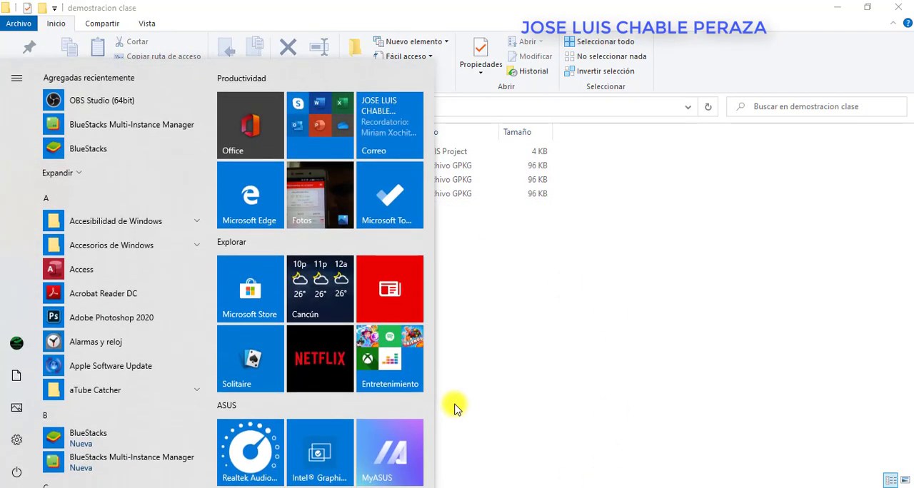
key(super)
key(super)
text(qgi)
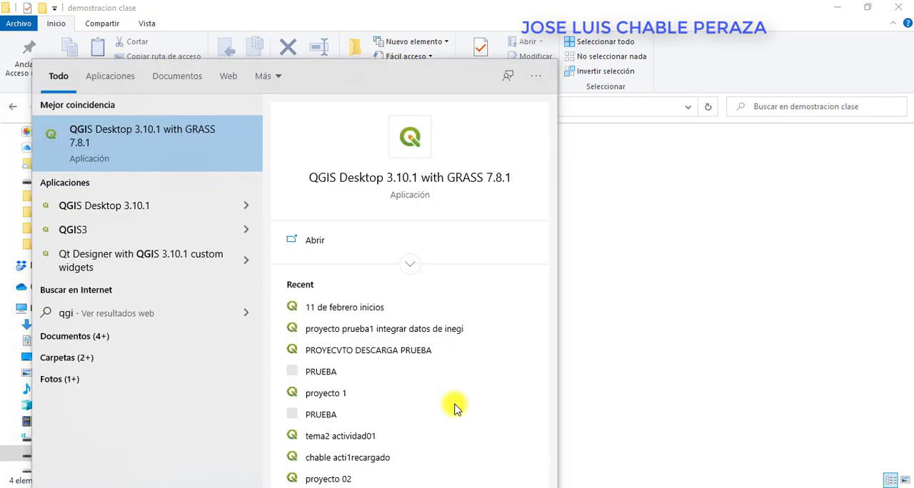
key(Return)
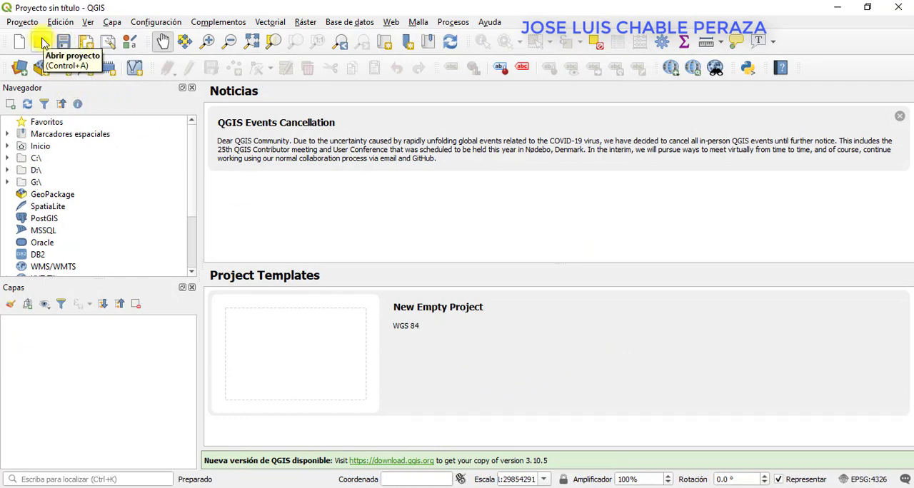
click(42, 43)
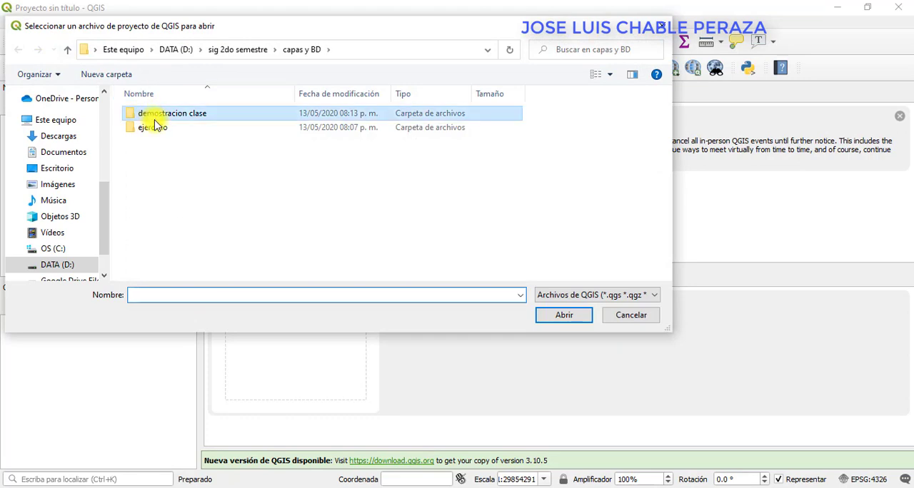
double_click(154, 118)
click(143, 112)
click(548, 316)
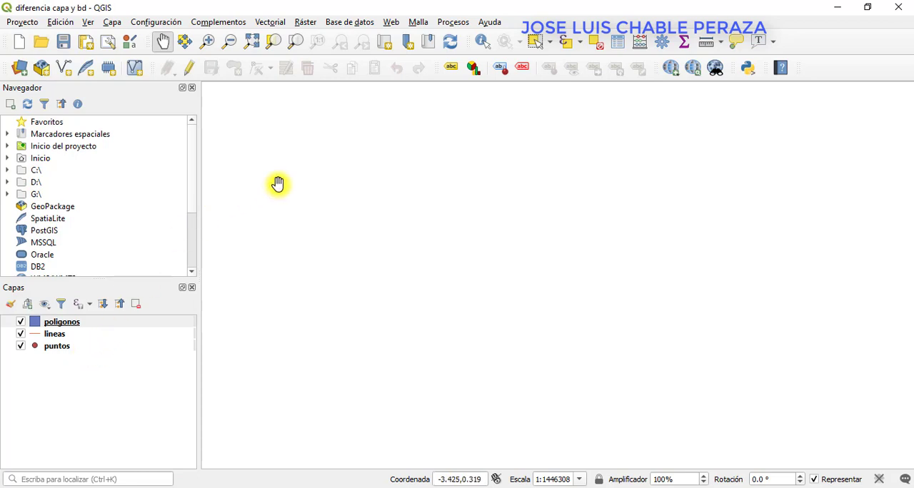
Start a new GeoPackage layer and set its database to a new file named BD_CAPAS in the demostracion clase folder.
click(114, 24)
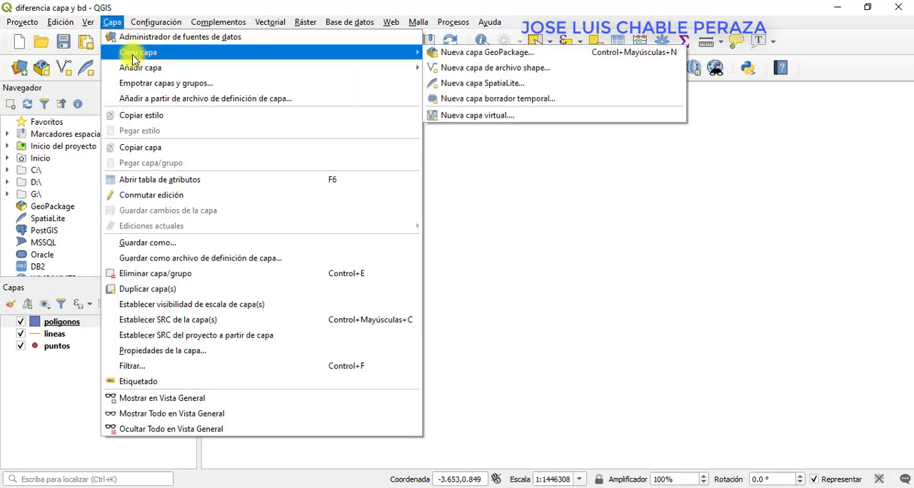
mouse_move(400, 69)
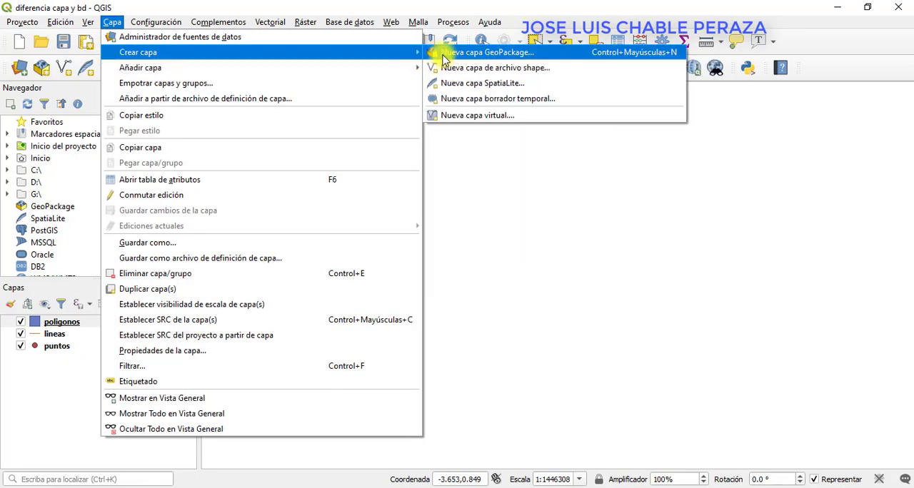
click(443, 57)
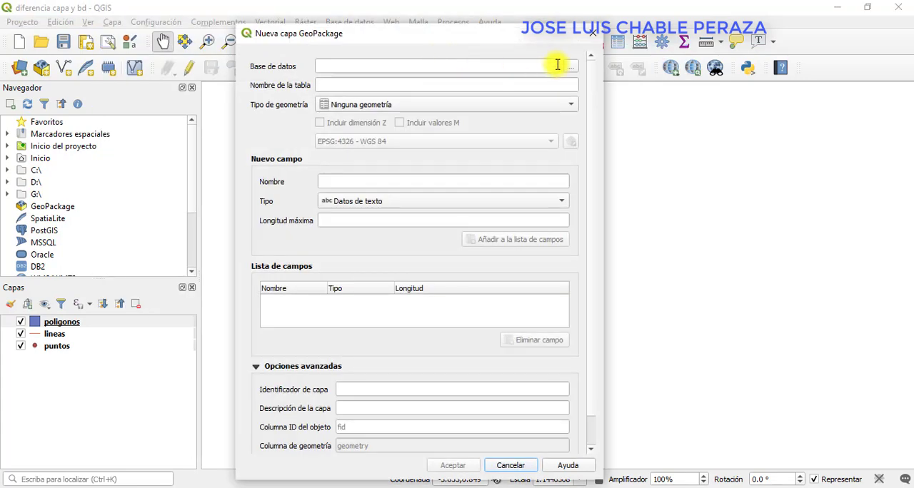
click(572, 66)
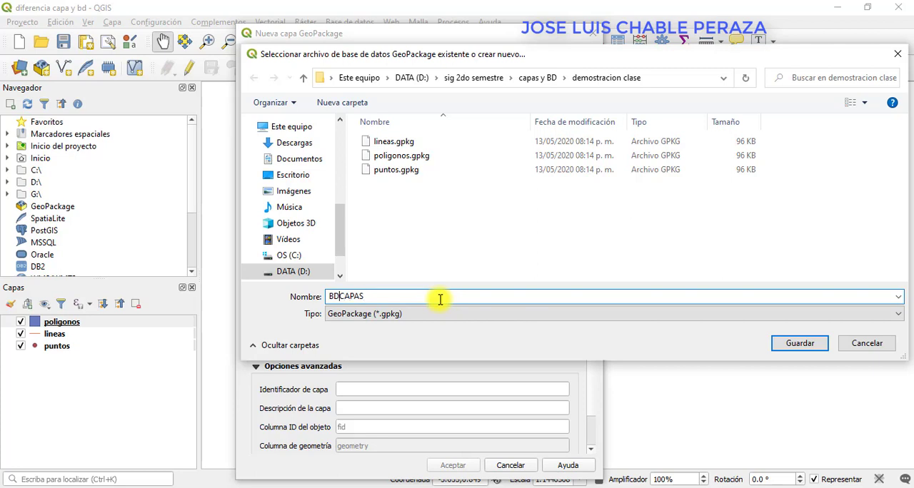
click(791, 346)
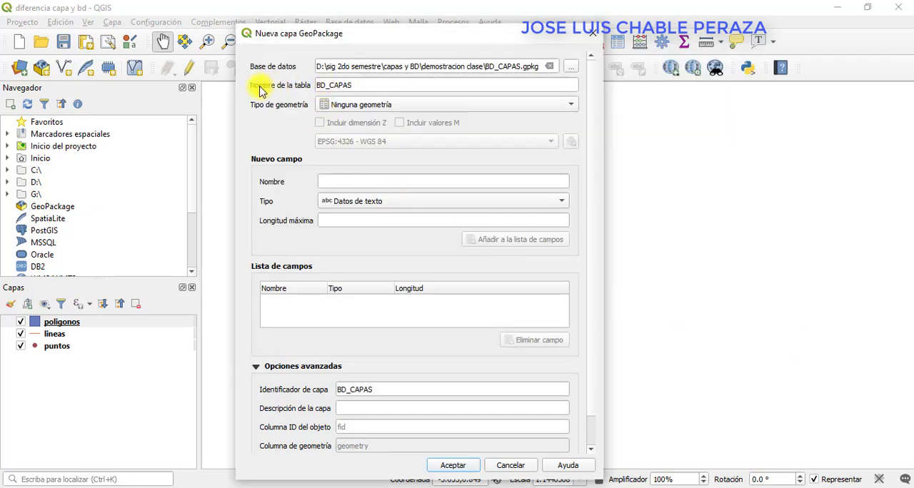
Name the table BD-puntos, set its geometry type to Punto and create the layer.
drag(373, 86, 292, 83)
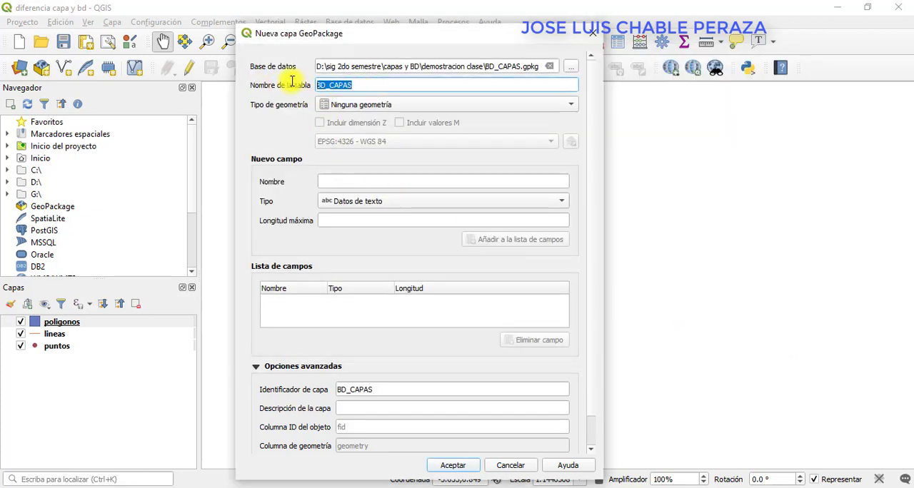
text(pun)
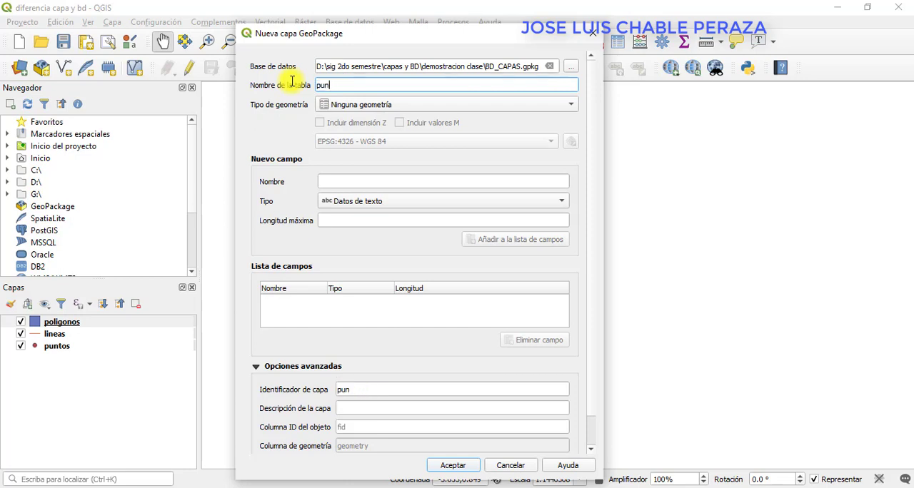
text(u)
key(BackSpace)
key(BackSpace)
text(BD)
click(380, 107)
click(379, 116)
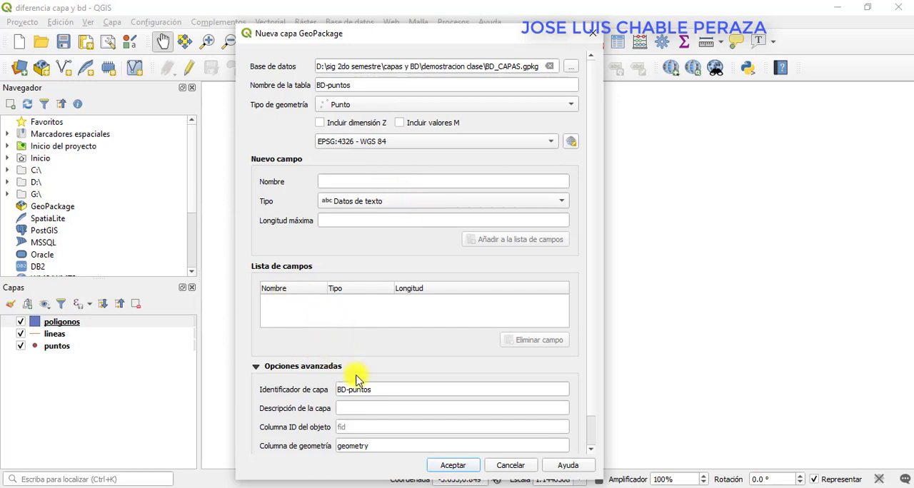
click(451, 468)
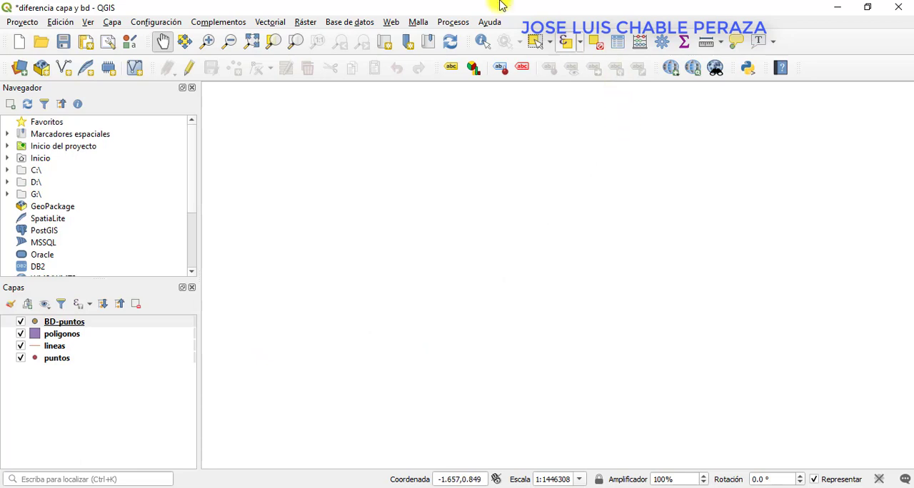
Start another new GeoPackage layer and choose the existing BD_CAPAS.gpkg as its database.
click(112, 23)
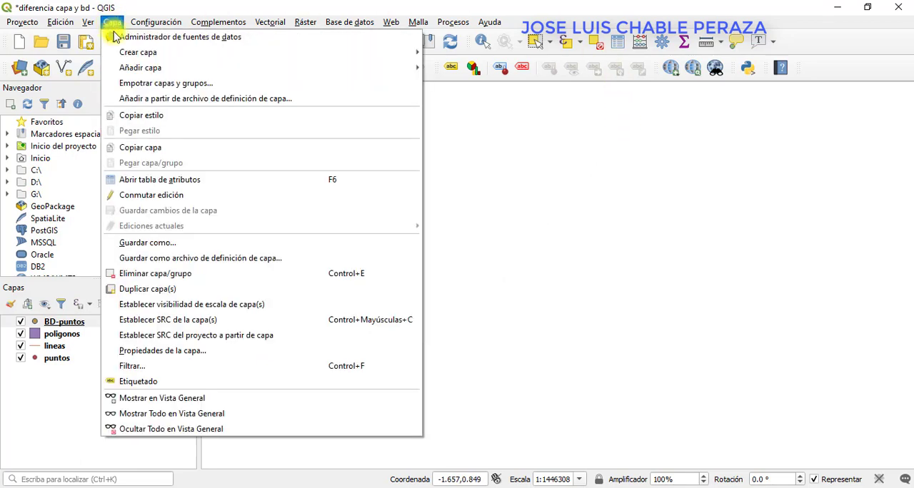
mouse_move(126, 51)
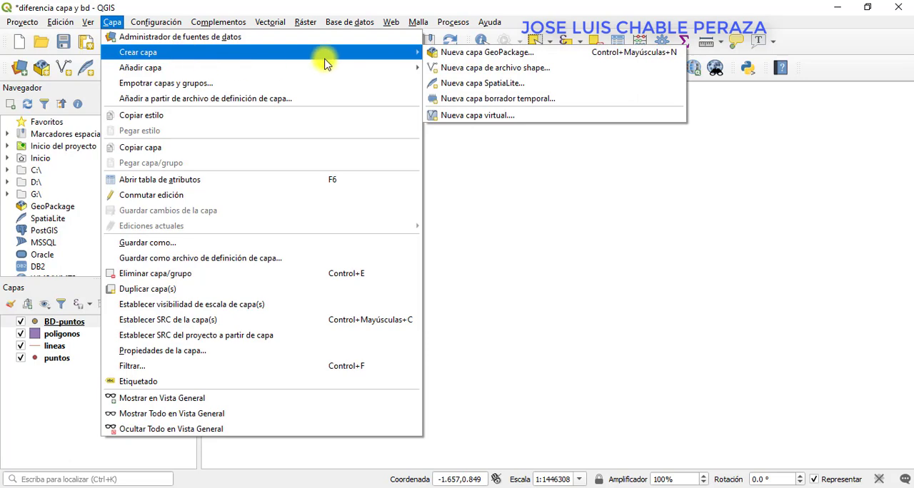
click(452, 53)
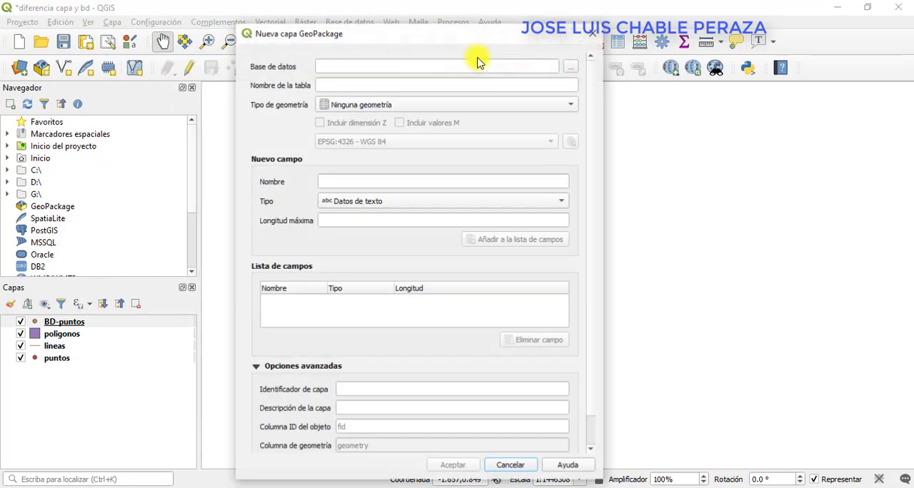
click(571, 67)
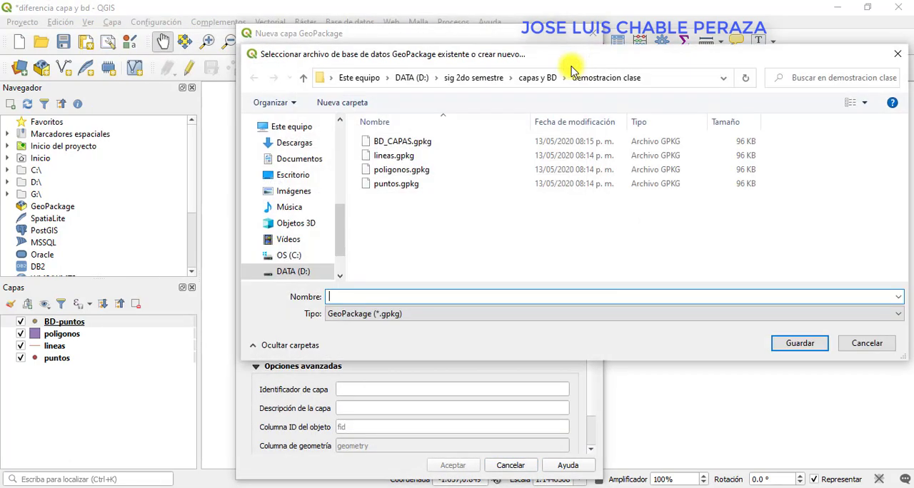
click(423, 144)
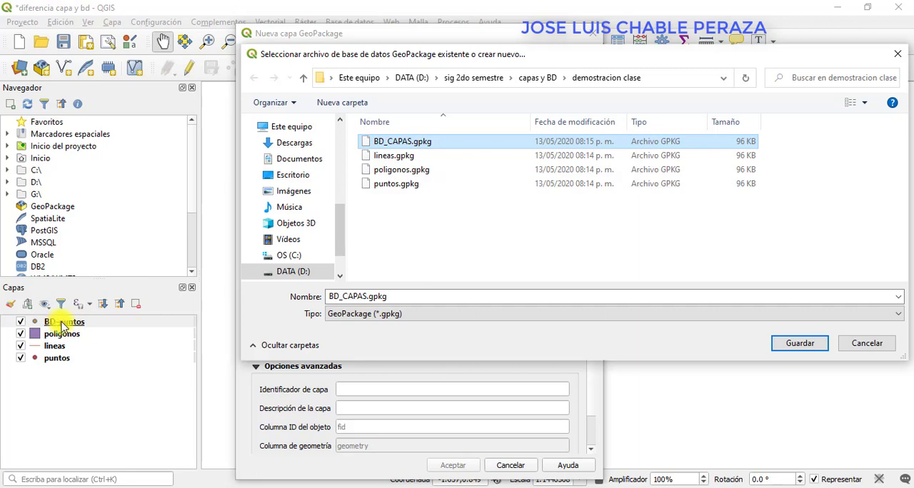
click(800, 344)
Name the table BD_lineas with geometry type Línea and add it to the existing database as a new layer.
click(370, 86)
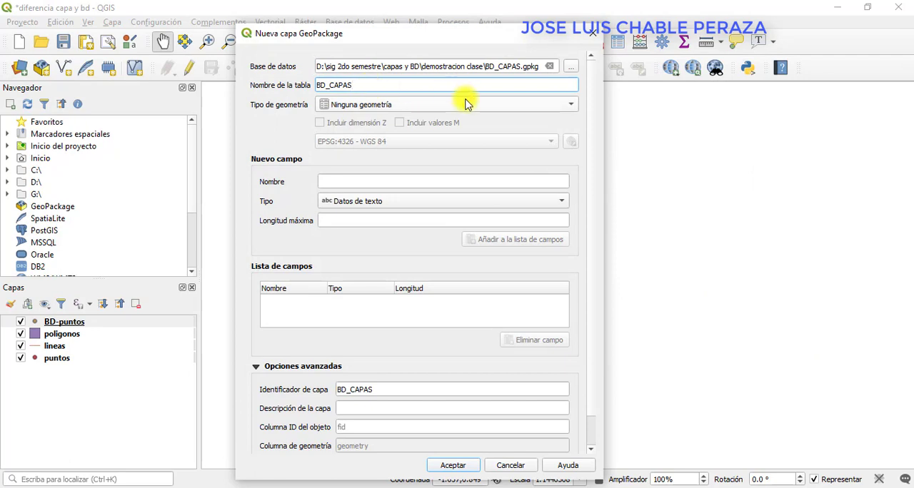
key(BackSpace)
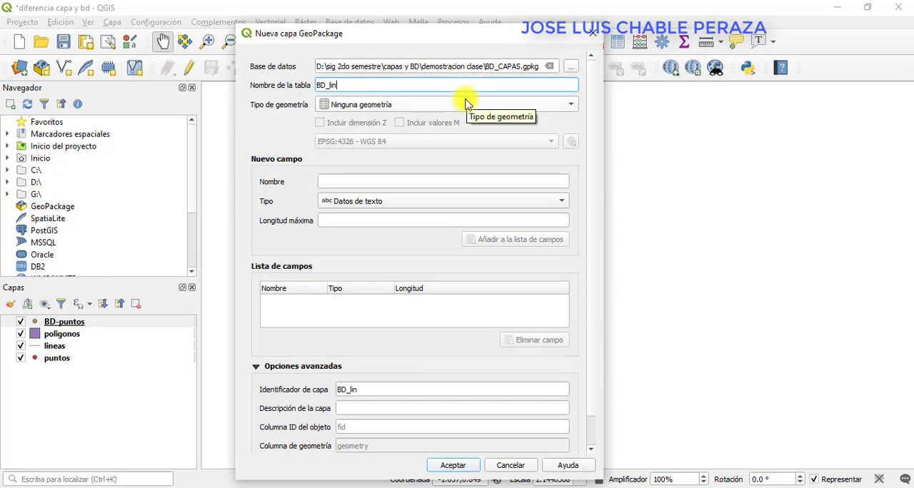
click(464, 105)
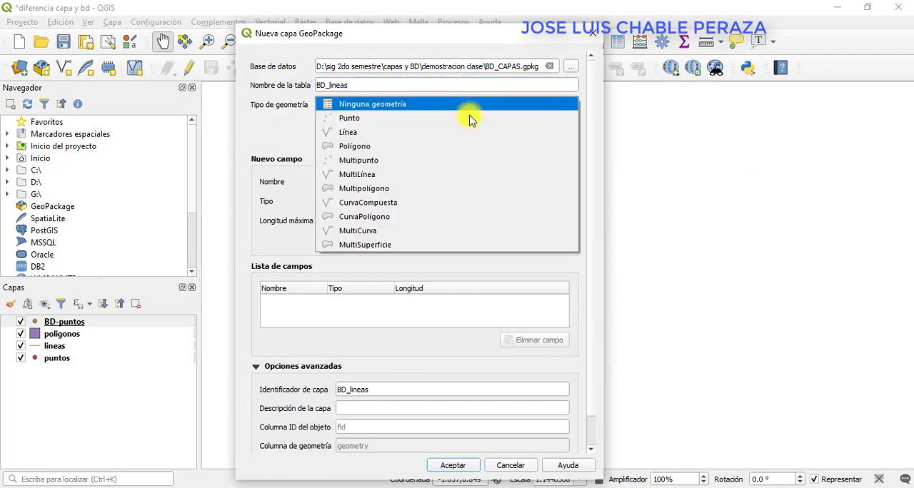
click(466, 131)
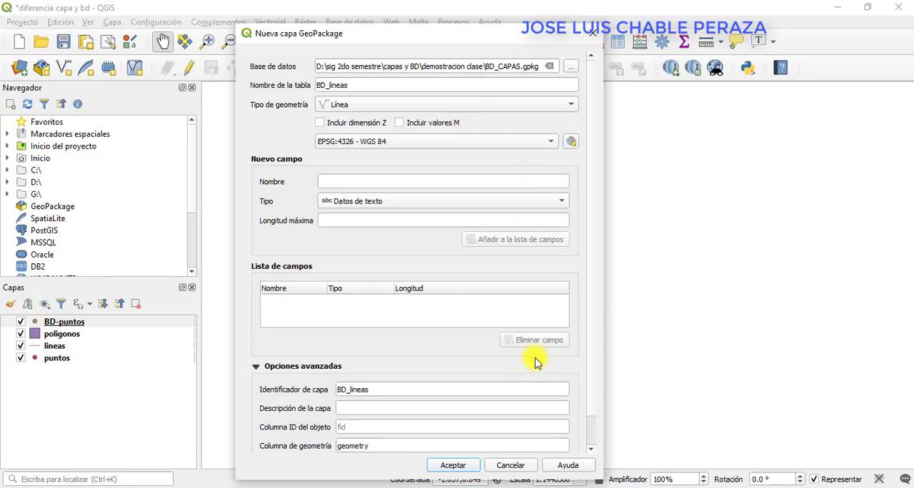
click(452, 468)
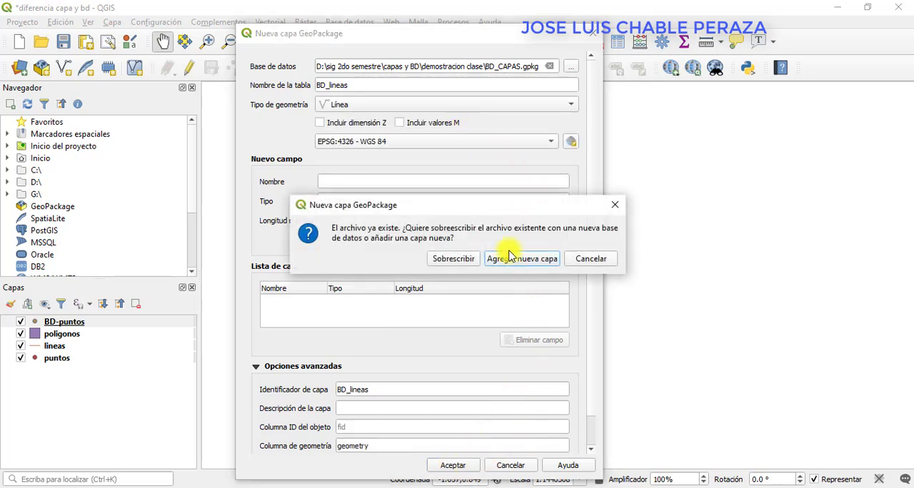
drag(489, 209, 526, 164)
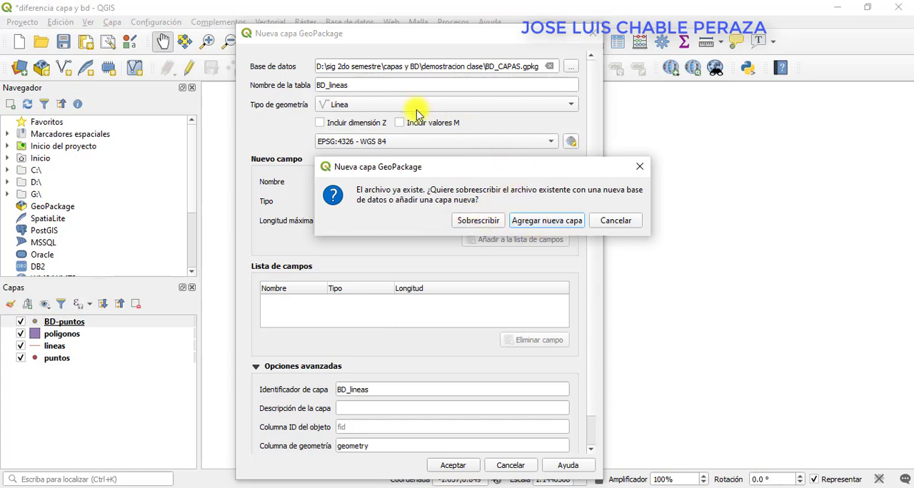
click(537, 223)
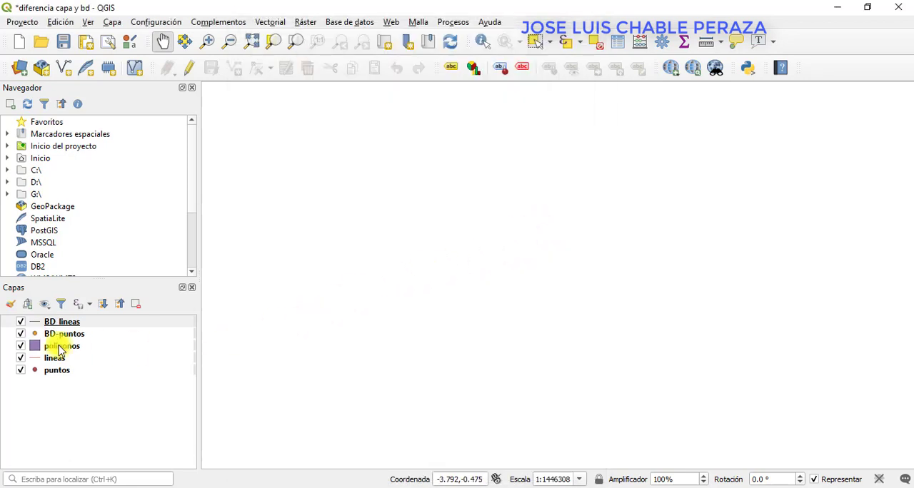
Start a third database layer as a new GeoPackage layer, choosing the existing BD_CAPAS.gpkg in the demostracion clase folder as its database.
click(112, 23)
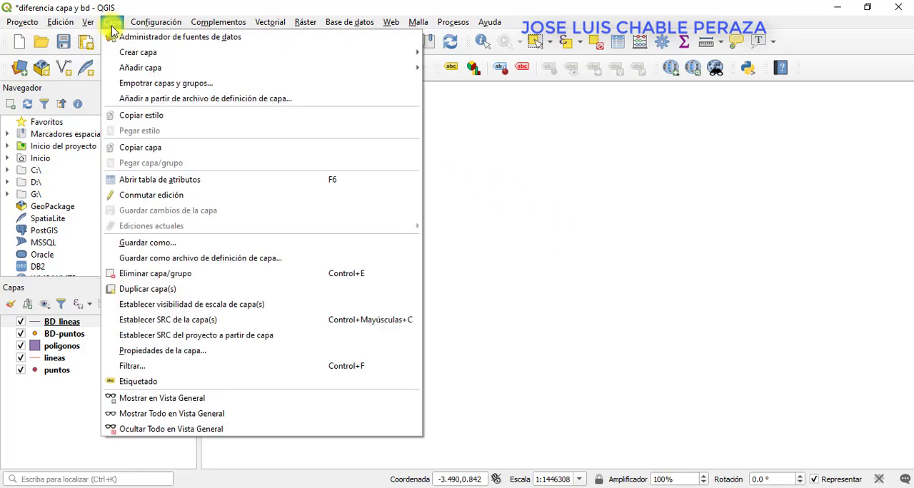
mouse_move(117, 52)
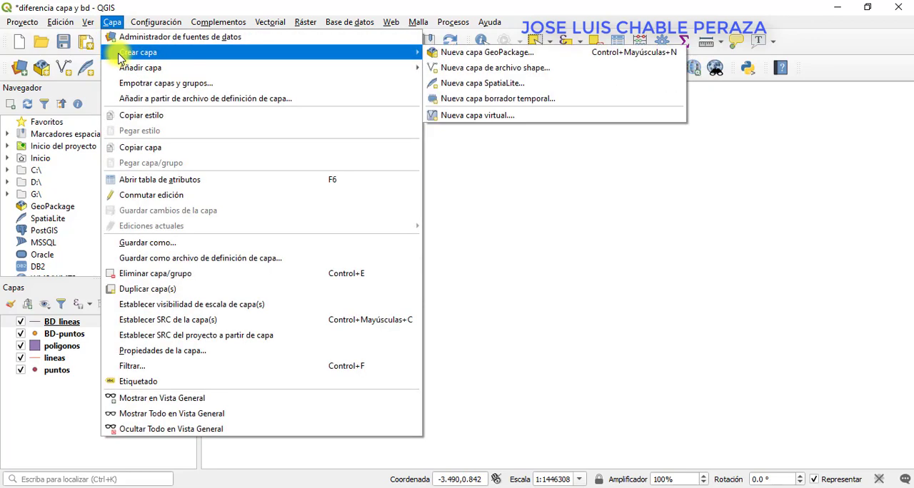
click(475, 57)
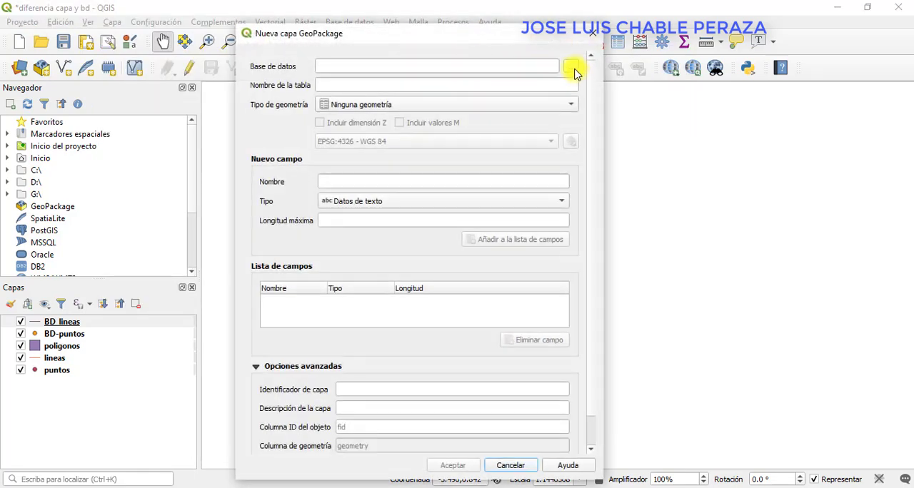
click(575, 70)
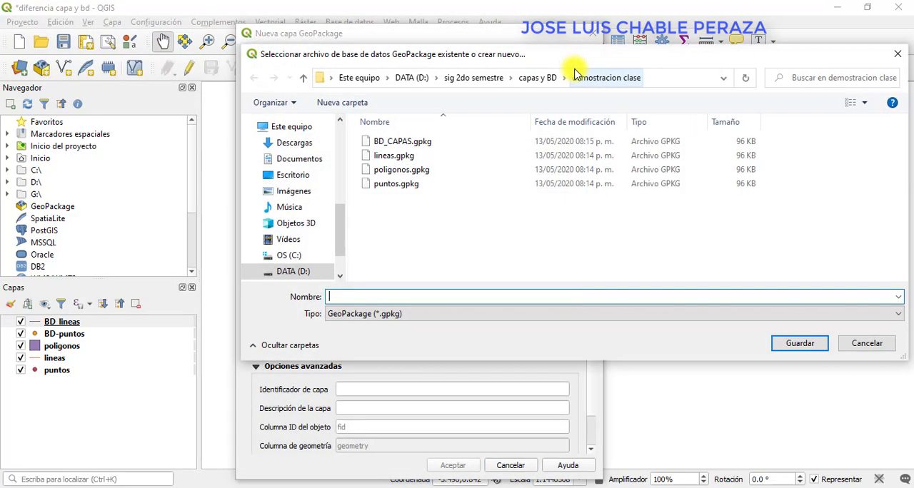
click(422, 144)
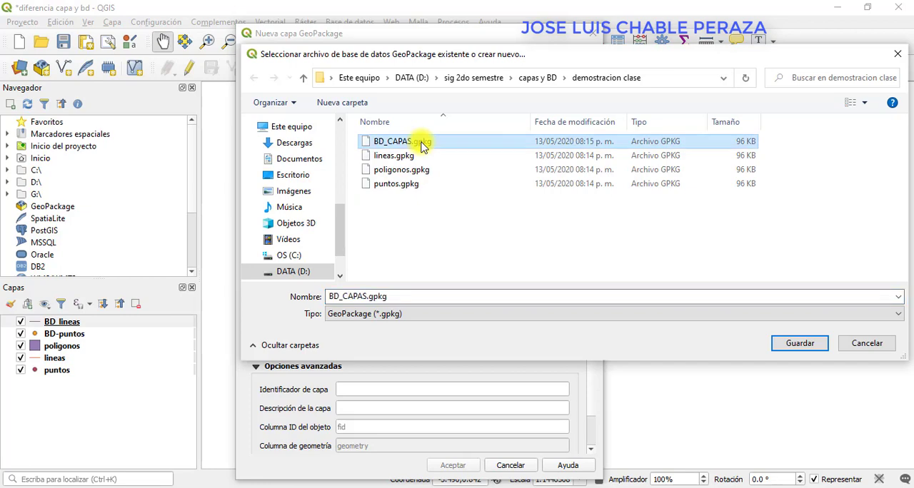
click(799, 345)
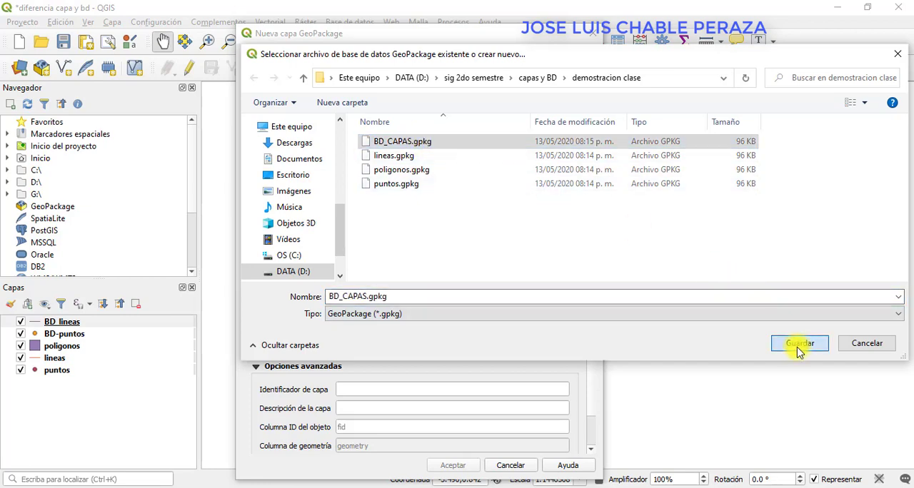
Name the table BD_poligono with geometry type Polígono and add it to the existing database as a new layer.
click(371, 86)
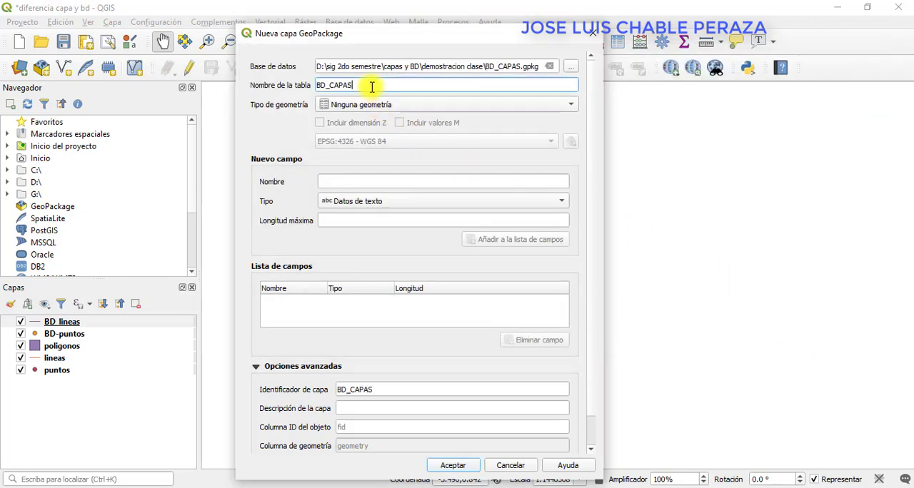
key(BackSpace)
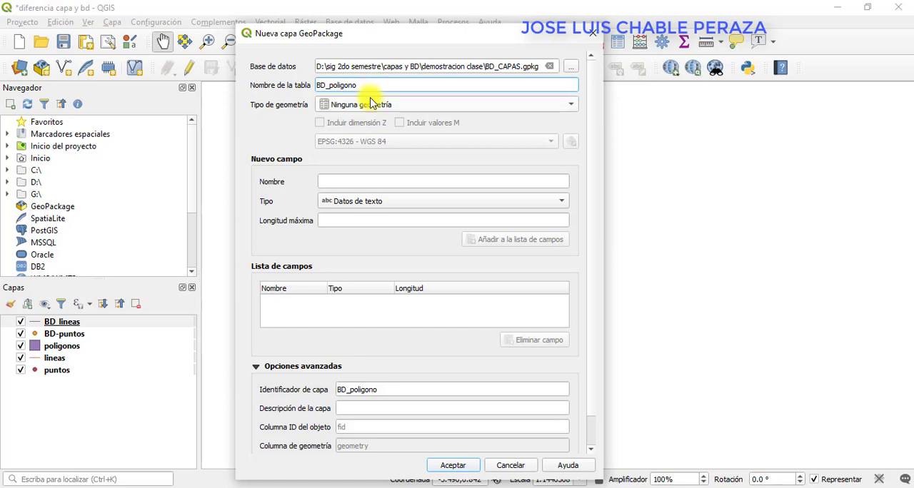
click(367, 104)
click(370, 147)
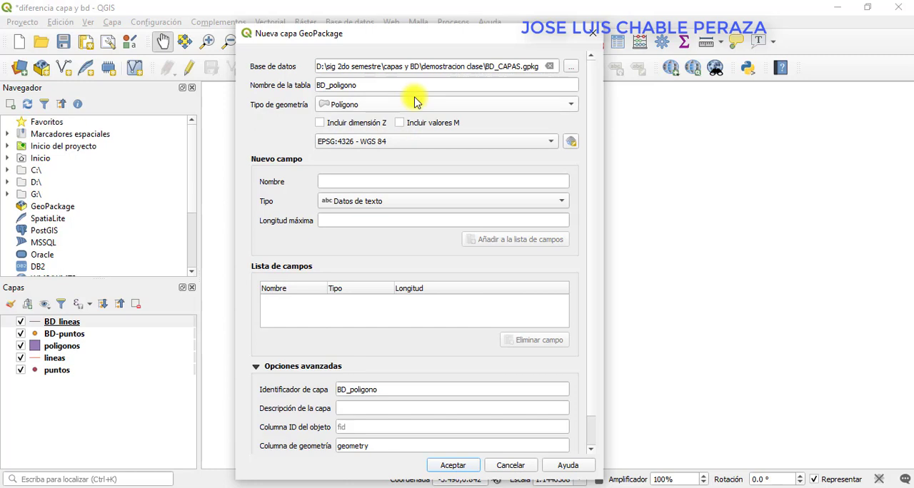
click(452, 465)
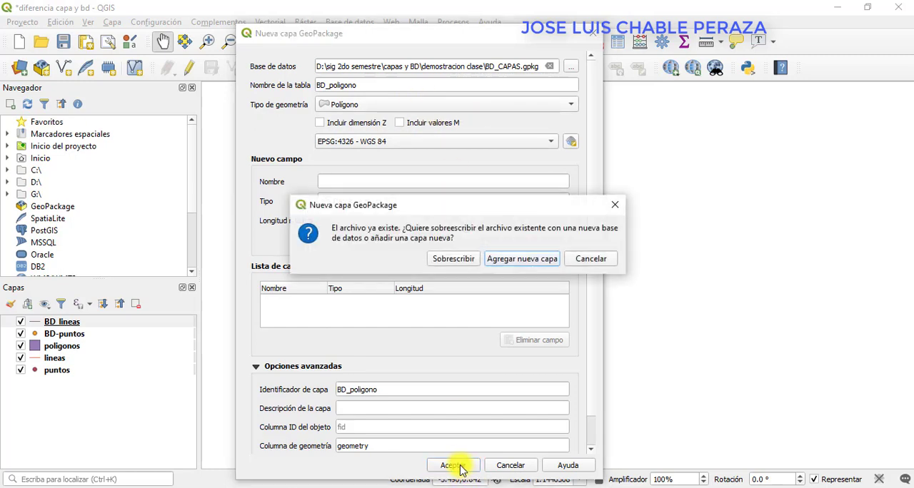
click(528, 261)
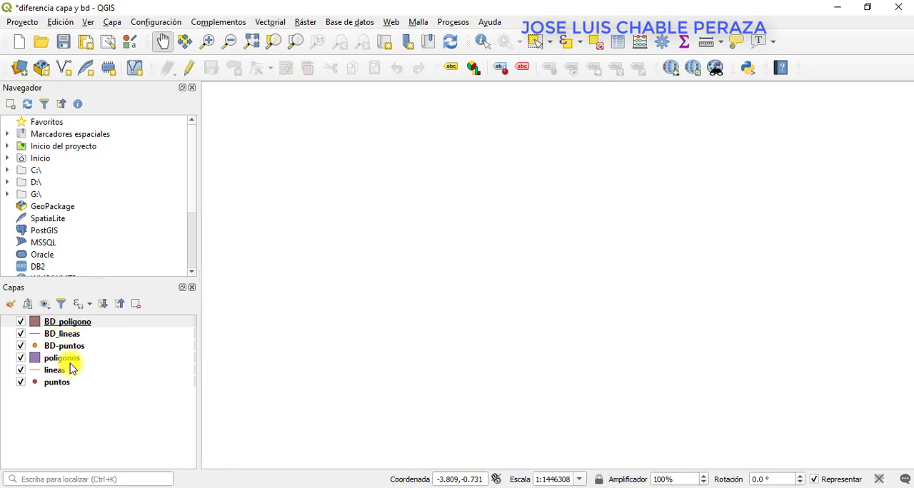
Compare the separate lineas, poligonos and puntos files in File Explorer's demostracion clase folder with their matching layers in QGIS.
click(320, 487)
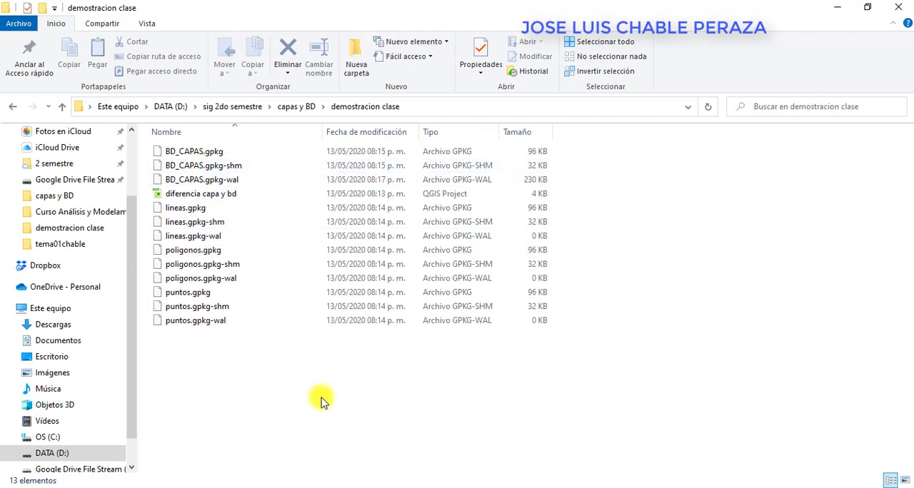
drag(307, 425, 161, 205)
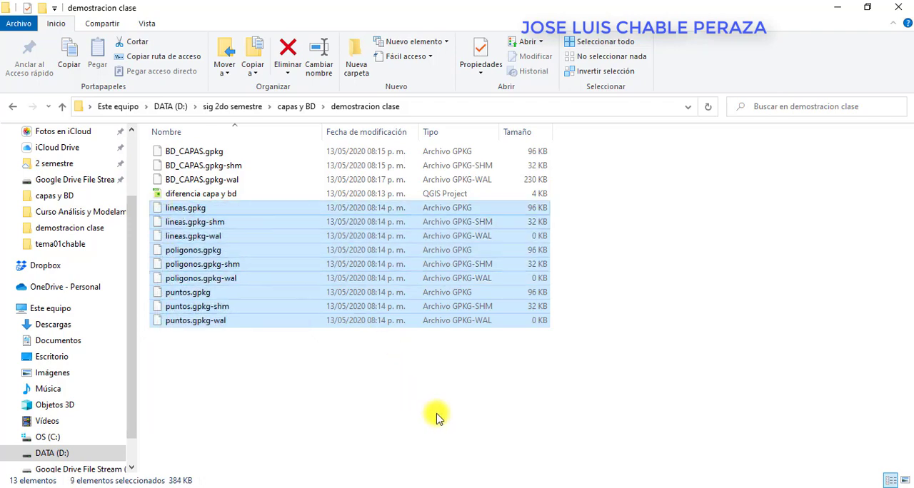
key(alt+Tab)
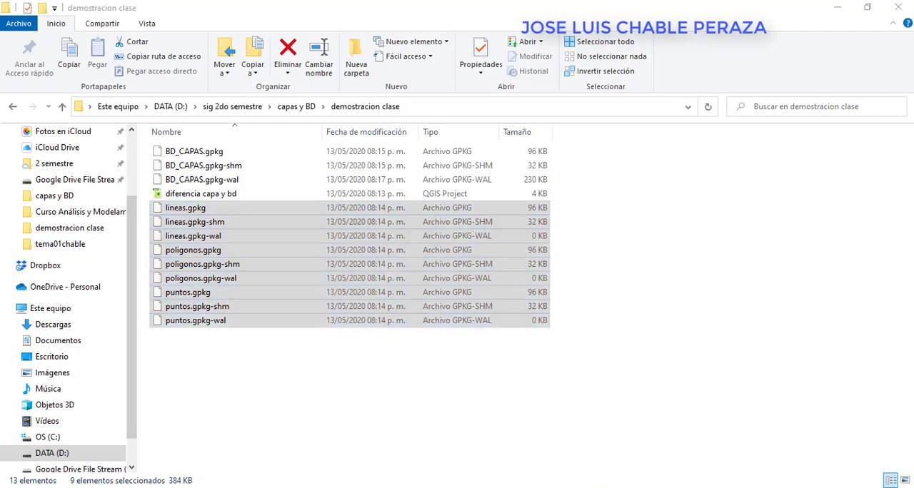
click(55, 383)
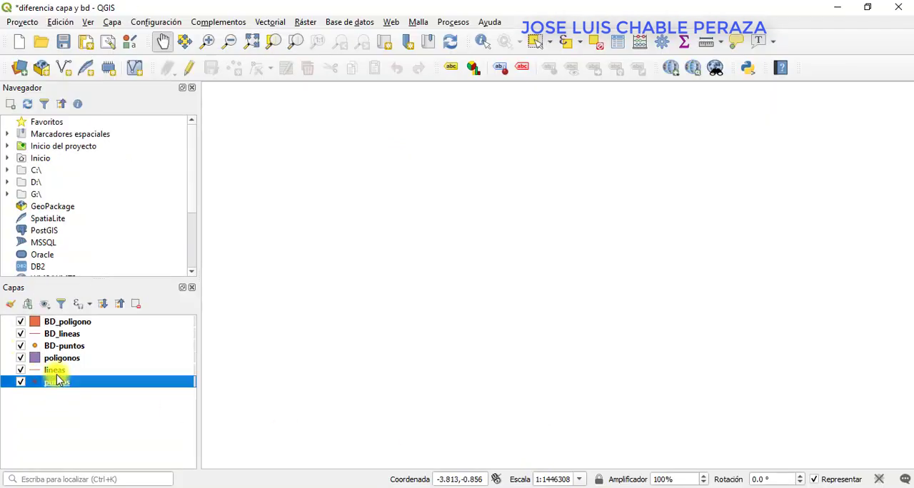
shift+click(56, 359)
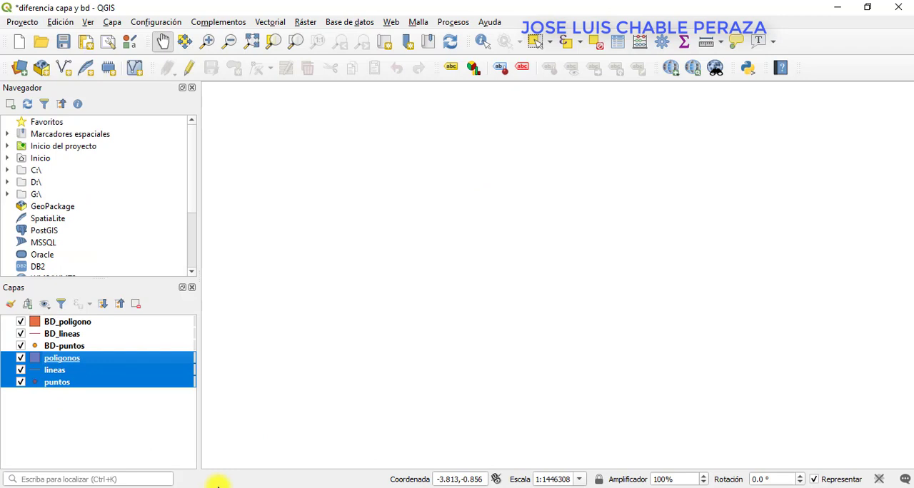
click(350, 357)
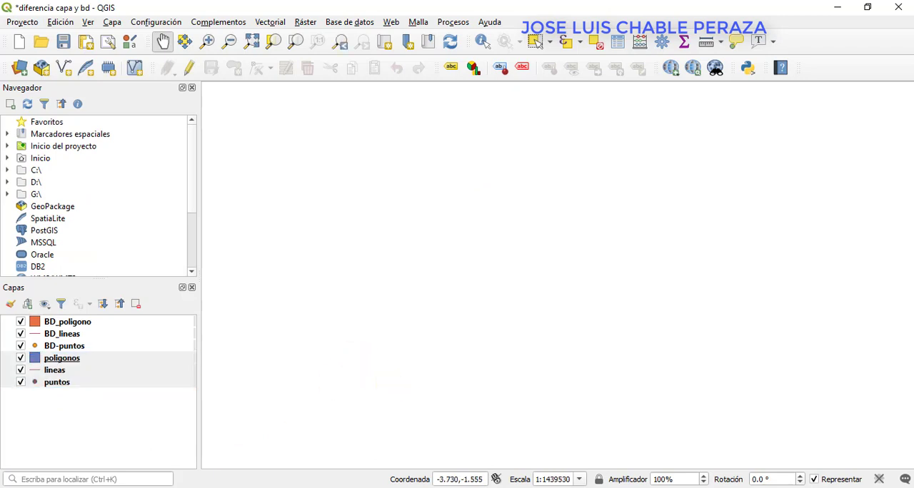
Compare the BD_CAPAS database files in File Explorer with the BD_poligono, BD_lineas and BD-puntos layers in QGIS.
key(alt+Tab)
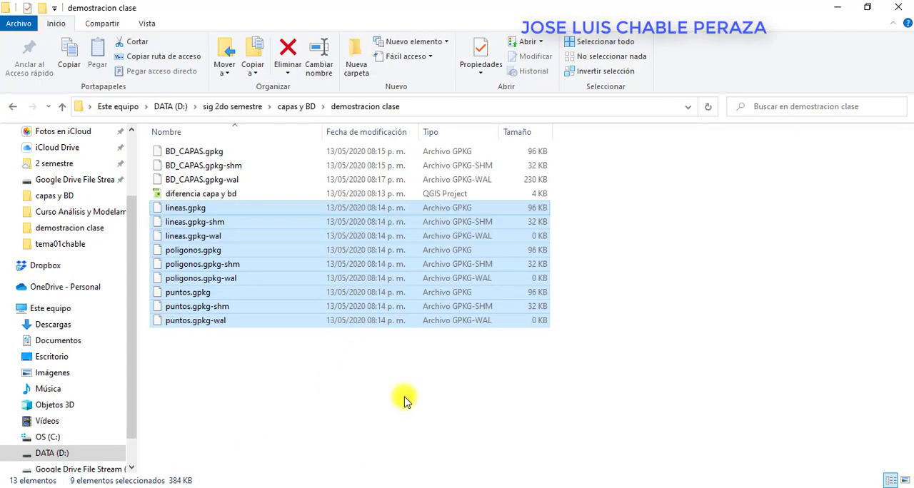
click(204, 152)
shift+click(210, 180)
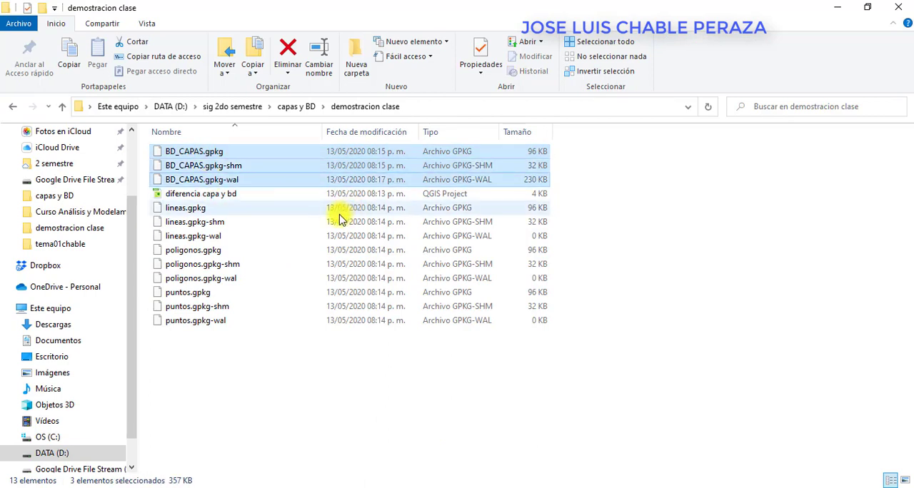
click(580, 486)
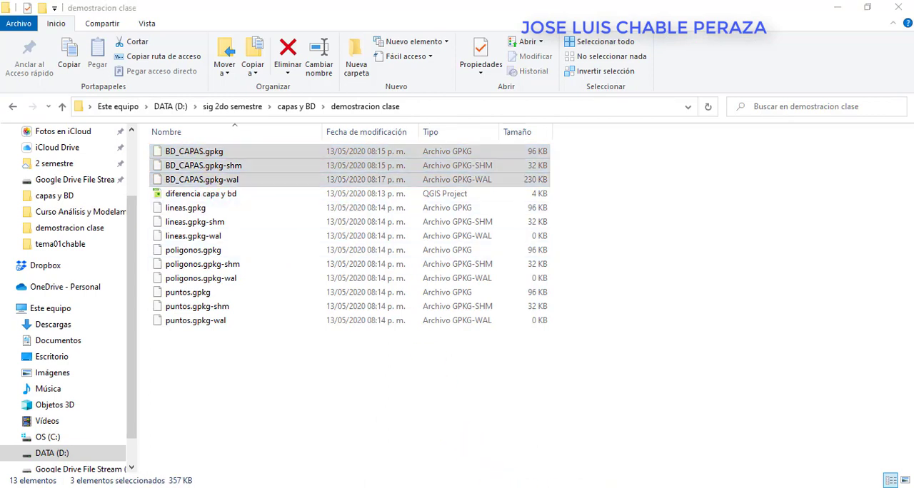
click(75, 323)
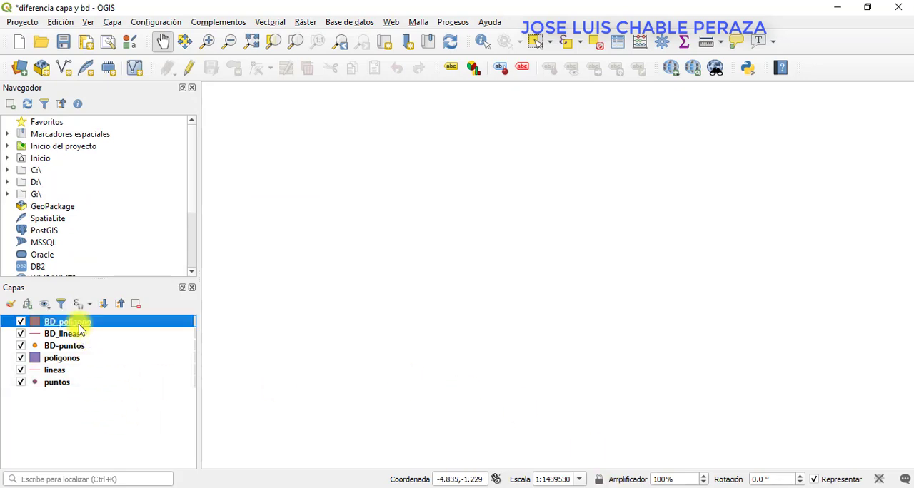
shift+click(76, 346)
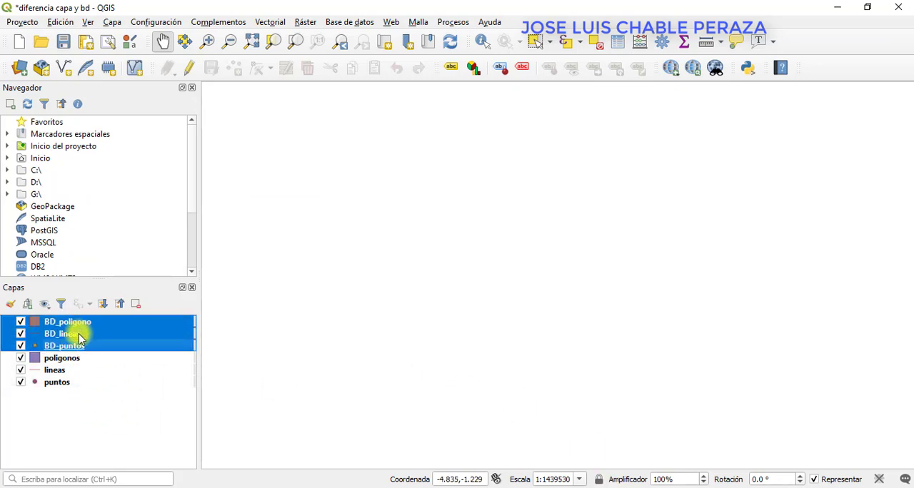
click(404, 487)
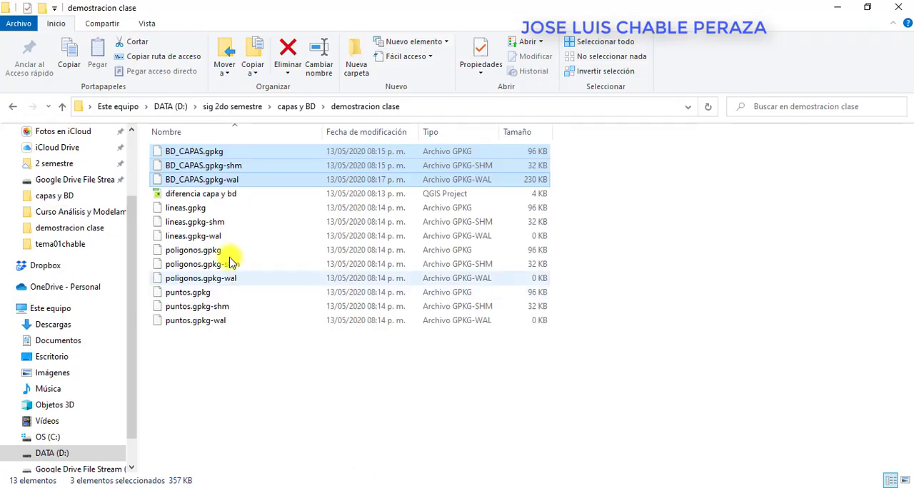
click(284, 366)
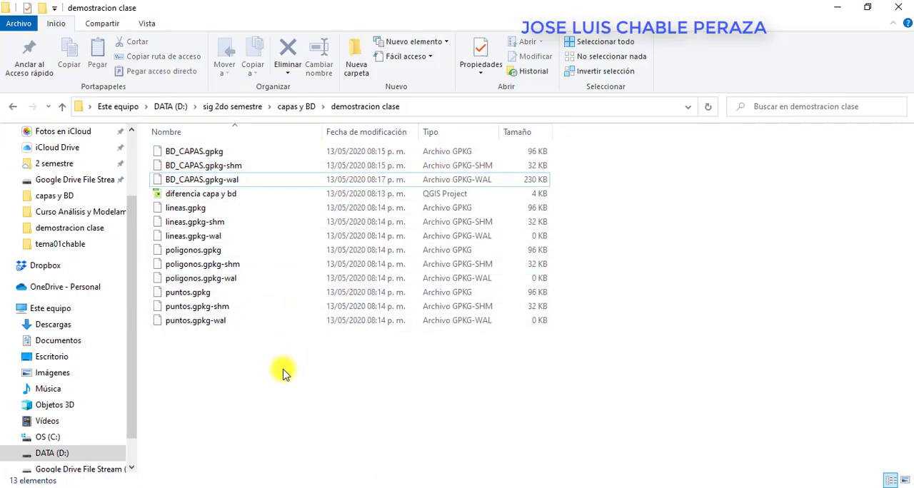
Return to QGIS, save the diferencia capa y bd project and close the program.
key(alt+Tab)
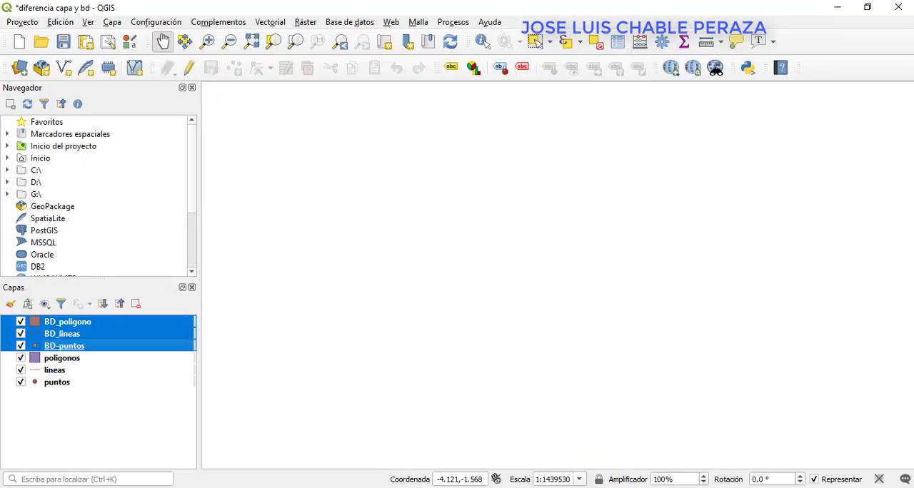
click(65, 42)
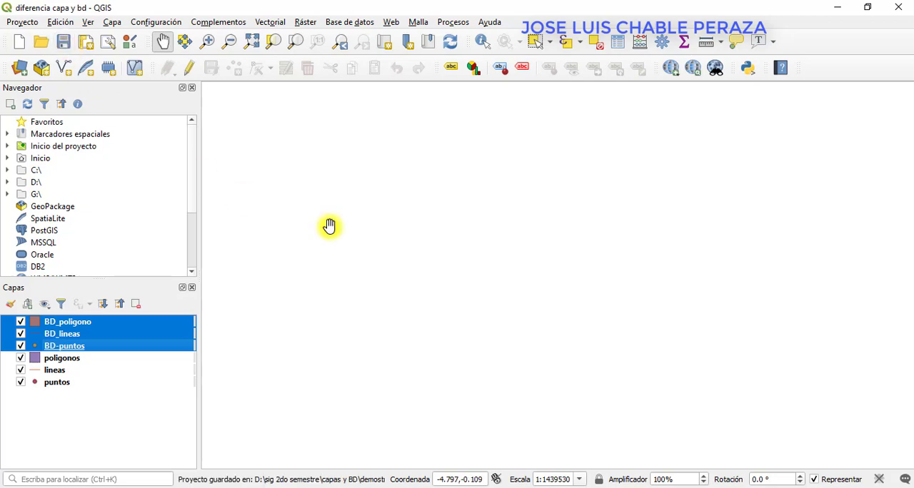
click(907, 6)
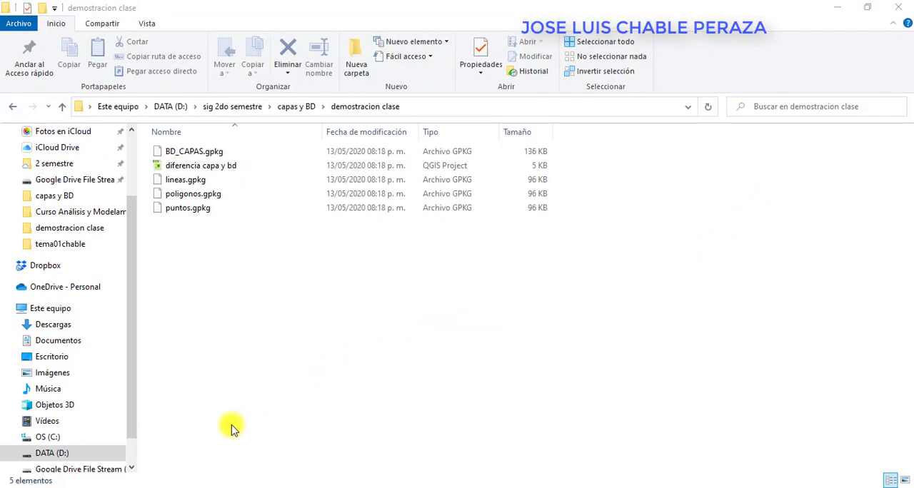
Examine the separate layer files, the BD_CAPAS.gpkg database and the project file in the demostracion clase folder.
drag(255, 303, 158, 198)
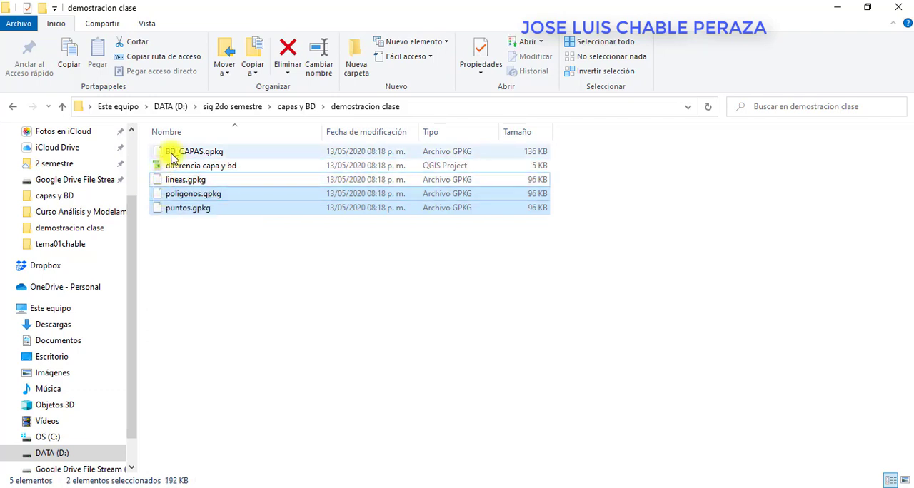
click(173, 155)
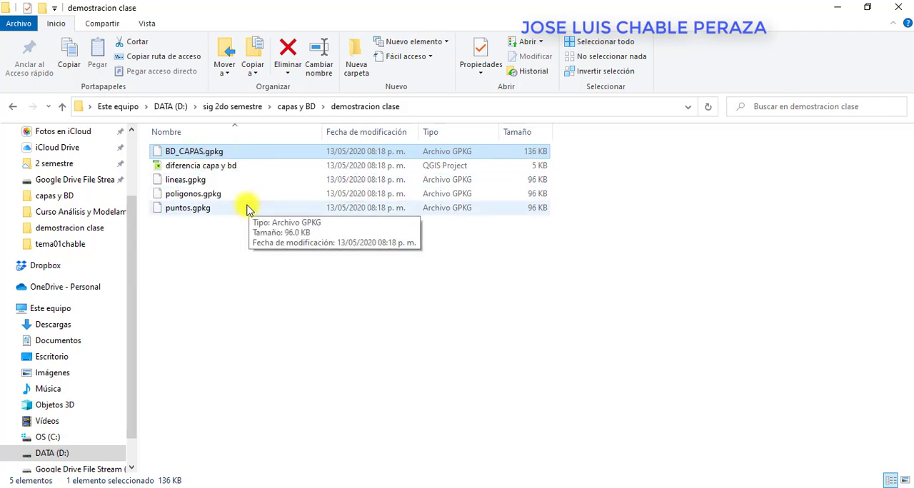
click(205, 166)
click(253, 264)
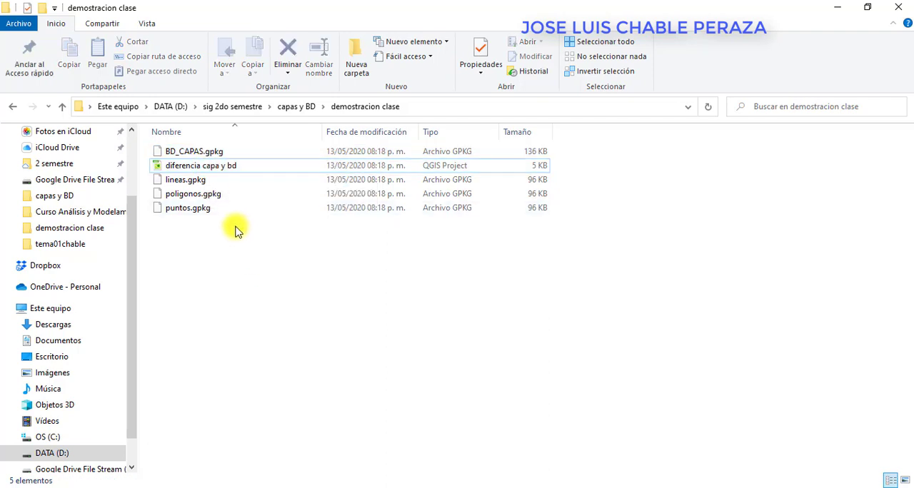
Reopen the diferencia capa y bd project in QGIS and remove all its layers, from BD_poligono through puntos.
click(222, 172)
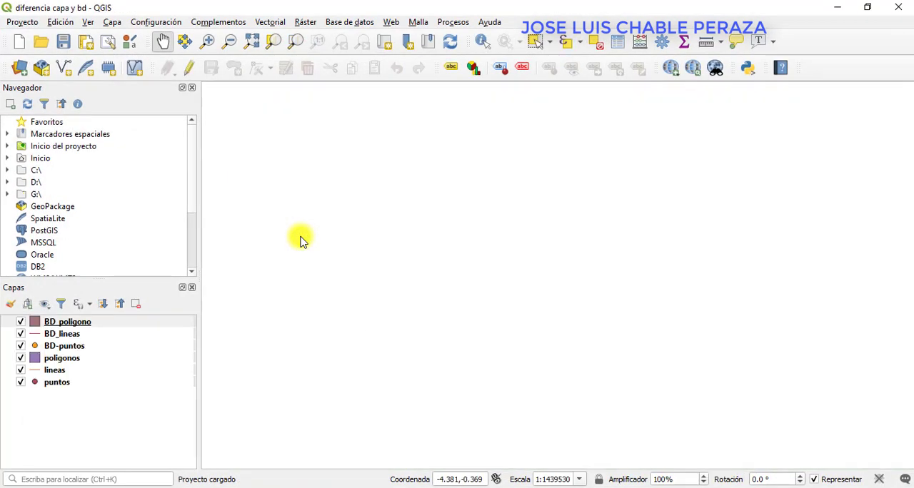
click(64, 383)
shift+click(76, 322)
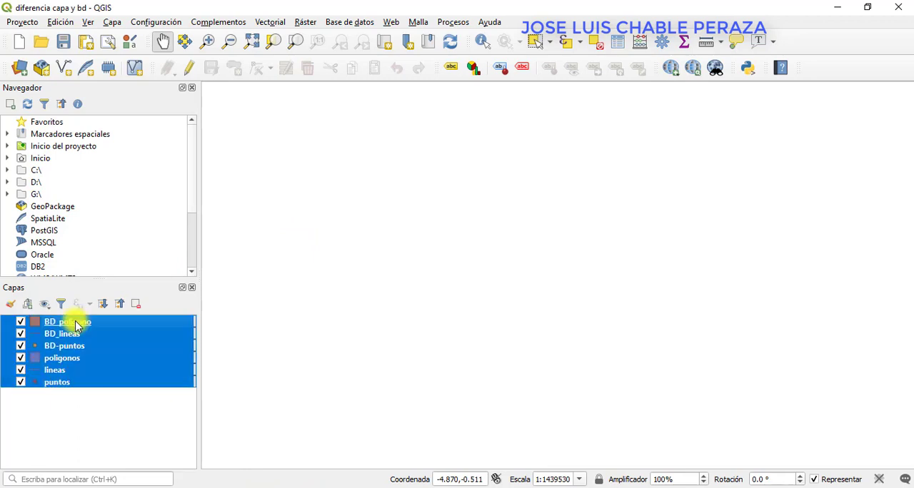
right_click(76, 325)
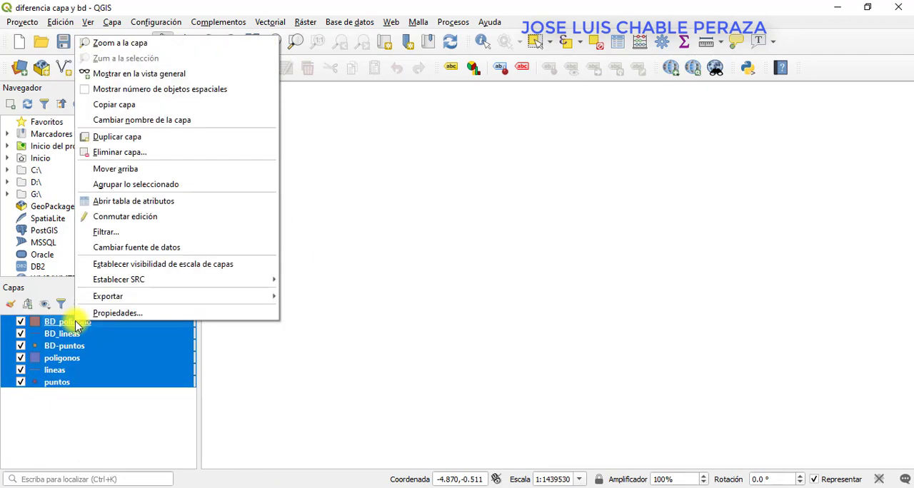
click(120, 151)
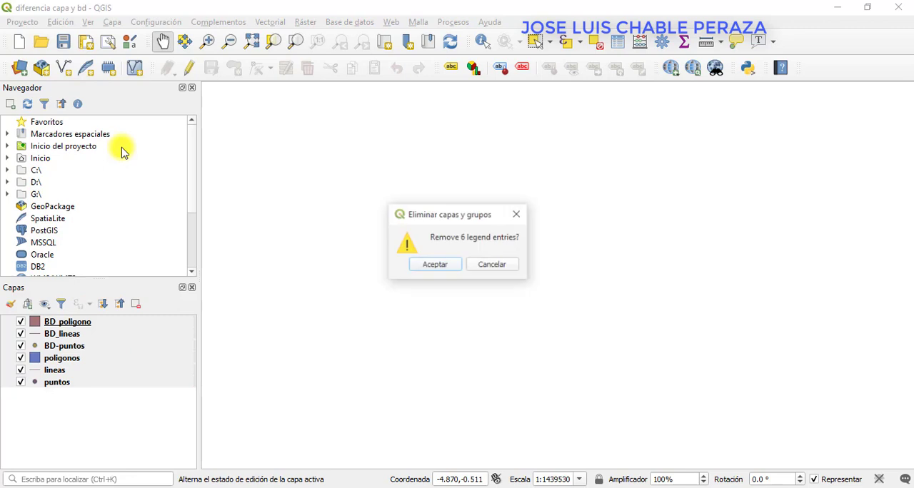
click(435, 265)
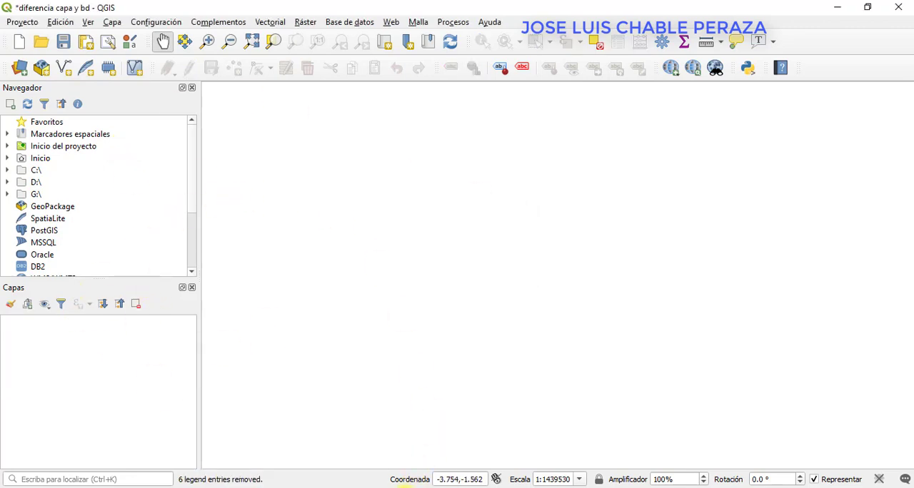
Add a new GeoPackage connection to BD_CAPAS.gpkg from the demostracion clase folder and expand it to list its layers.
click(404, 487)
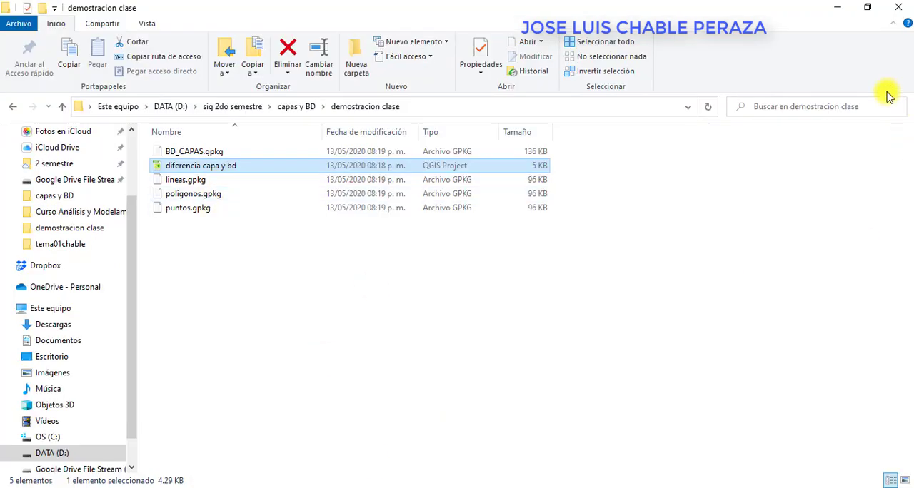
click(836, 8)
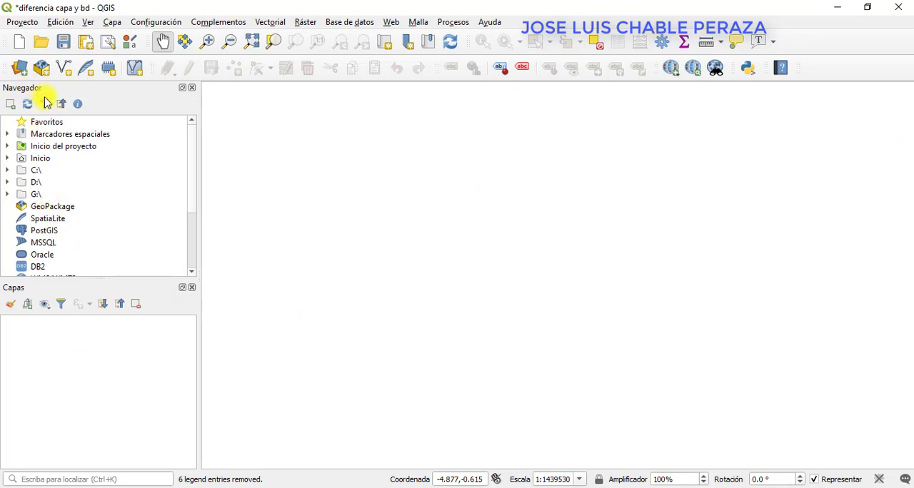
click(52, 210)
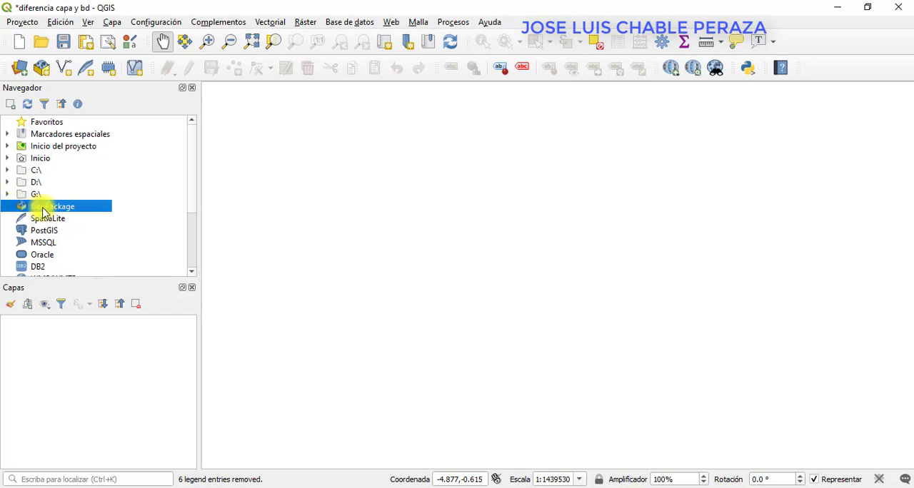
right_click(45, 212)
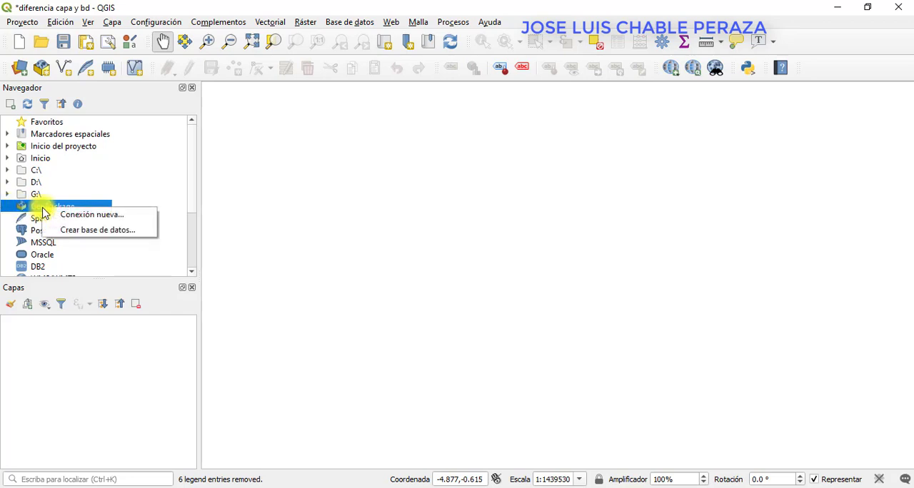
click(91, 215)
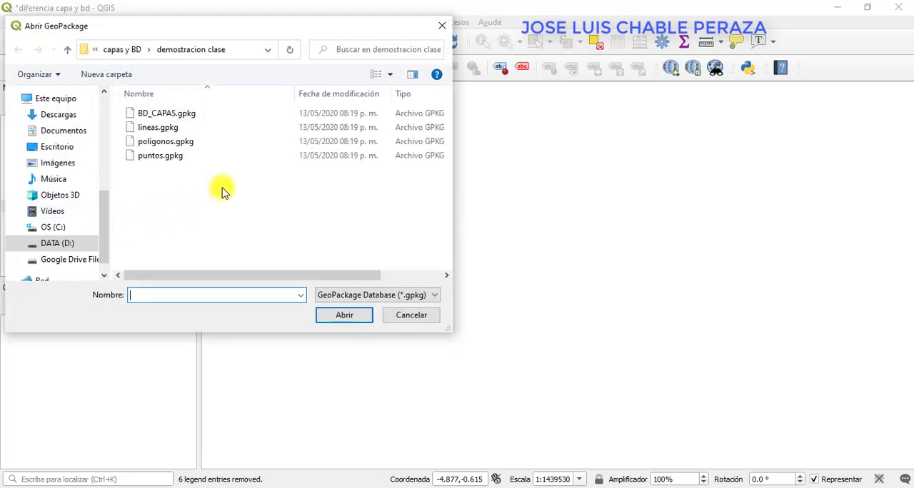
click(147, 127)
click(147, 142)
click(148, 157)
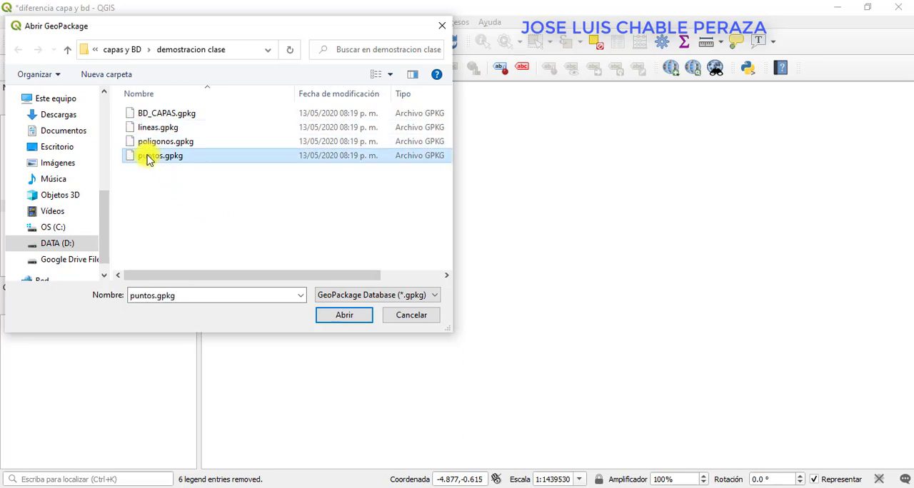
click(164, 115)
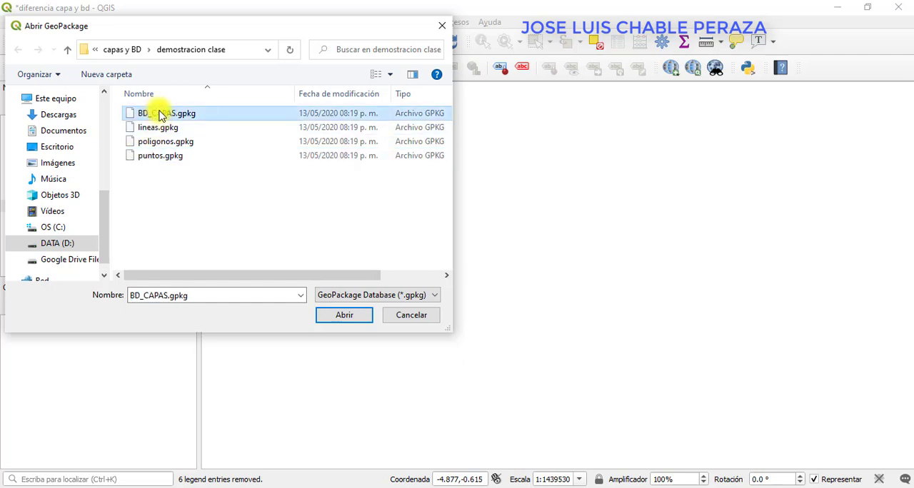
click(335, 317)
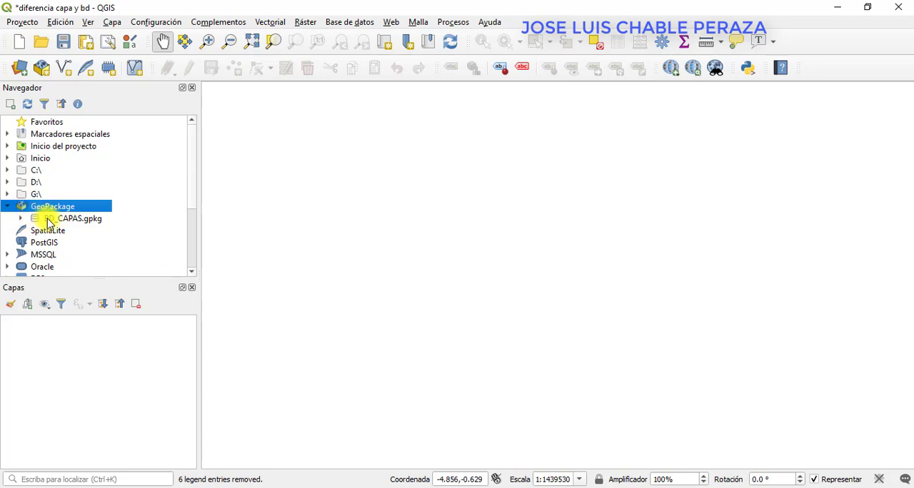
click(21, 219)
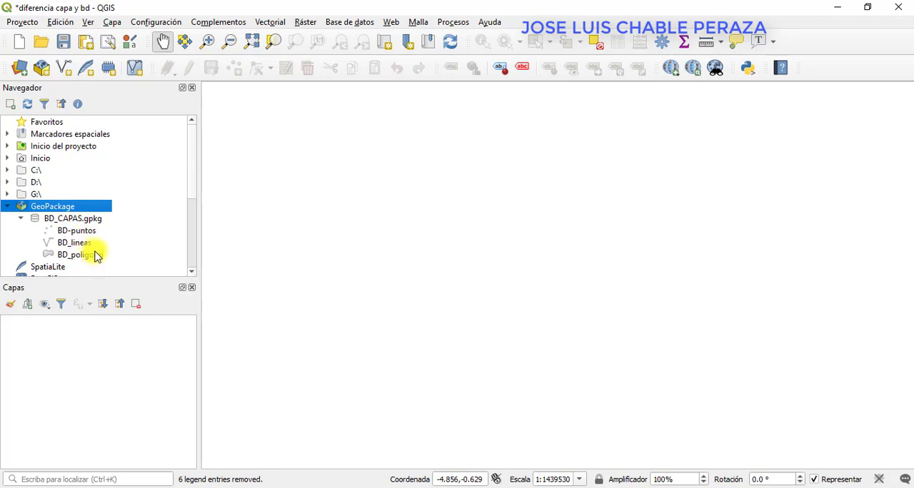
Add a new GeoPackage connection to the separate lineas.gpkg file and expand it.
right_click(62, 206)
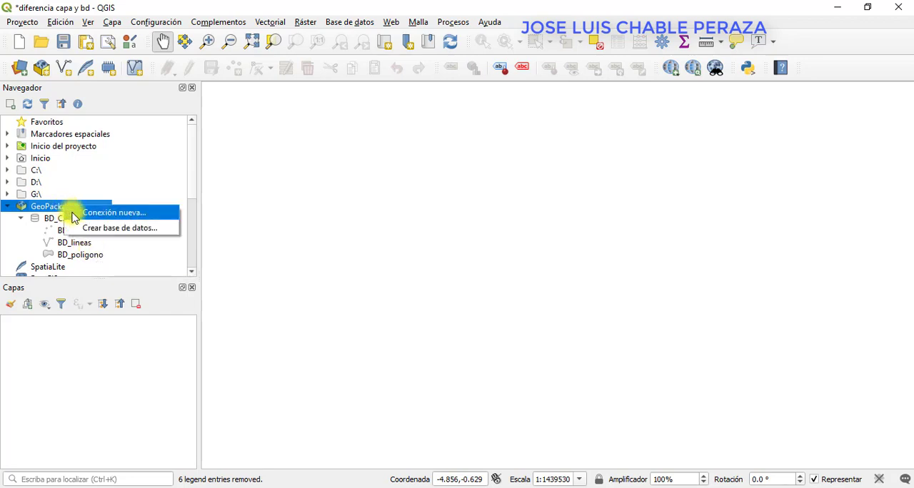
click(81, 212)
click(156, 129)
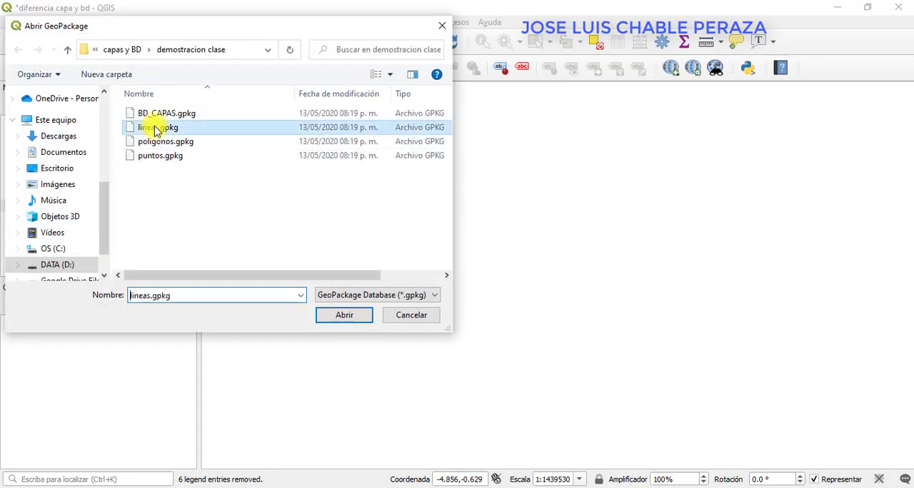
click(338, 317)
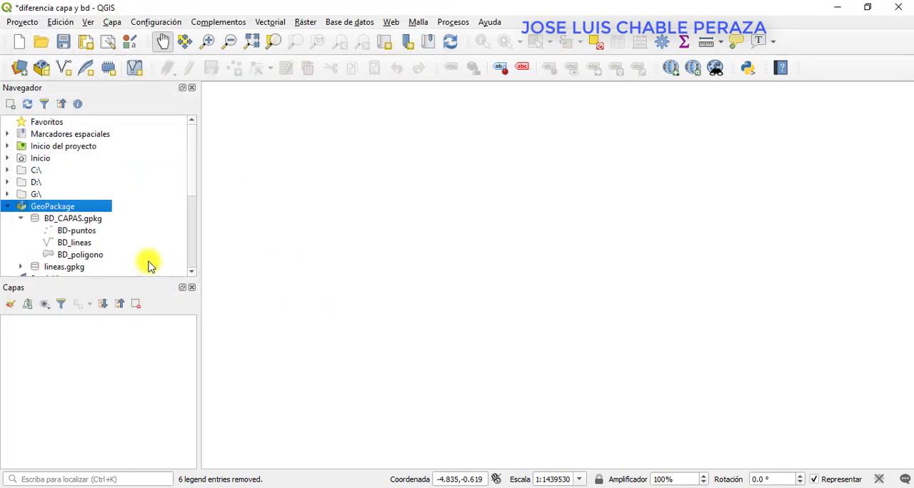
click(77, 269)
scroll(75, 266, down, 1)
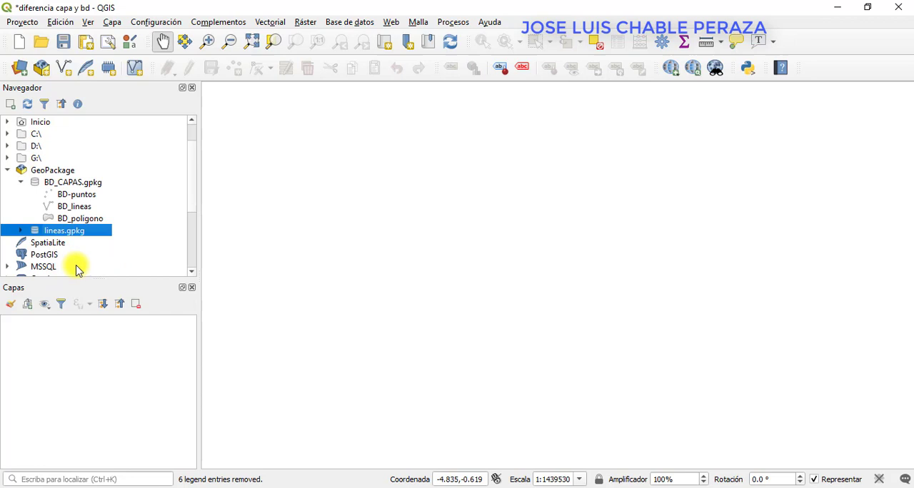
click(20, 231)
Add a new GeoPackage connection to the separate poligonos.gpkg file.
click(58, 172)
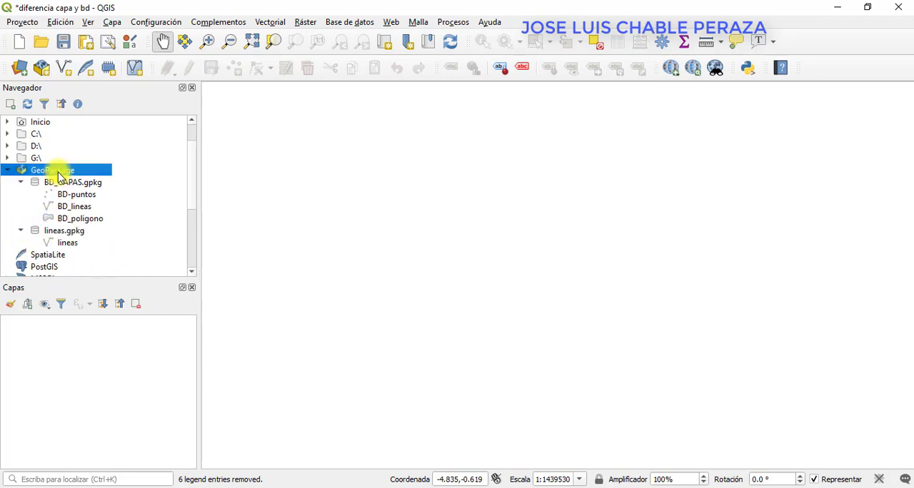
right_click(58, 176)
click(72, 179)
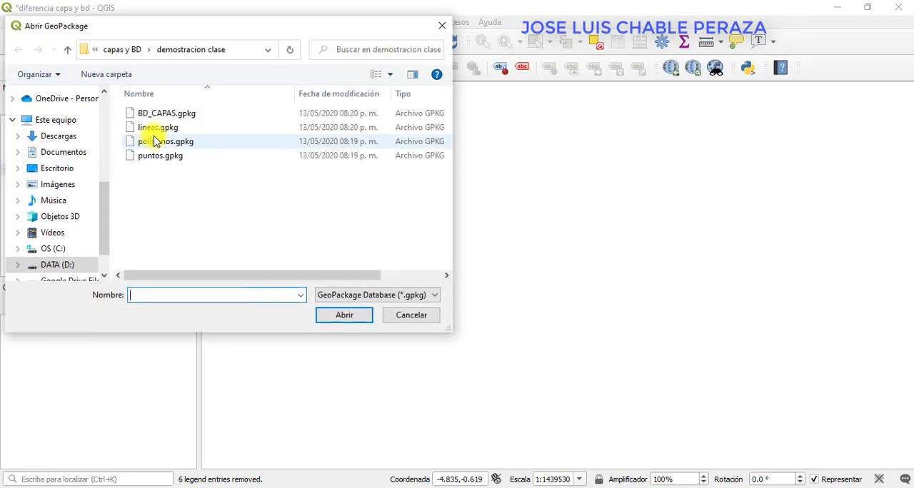
click(163, 142)
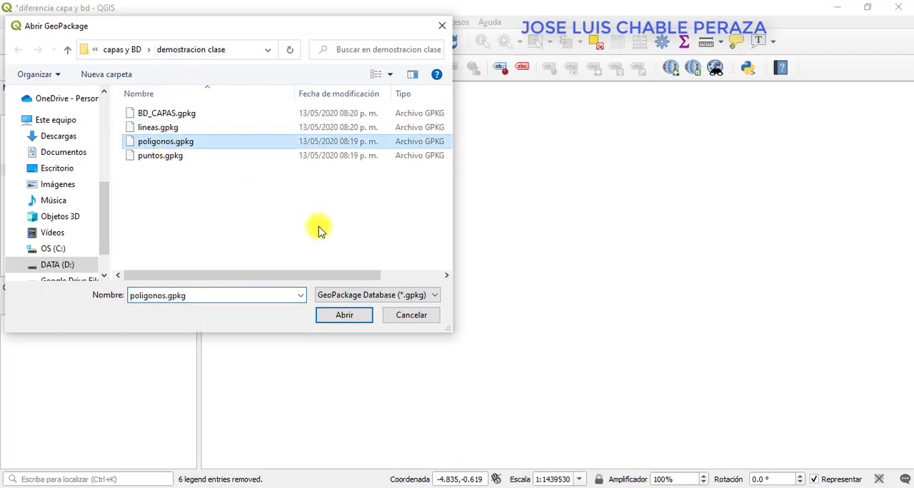
click(331, 315)
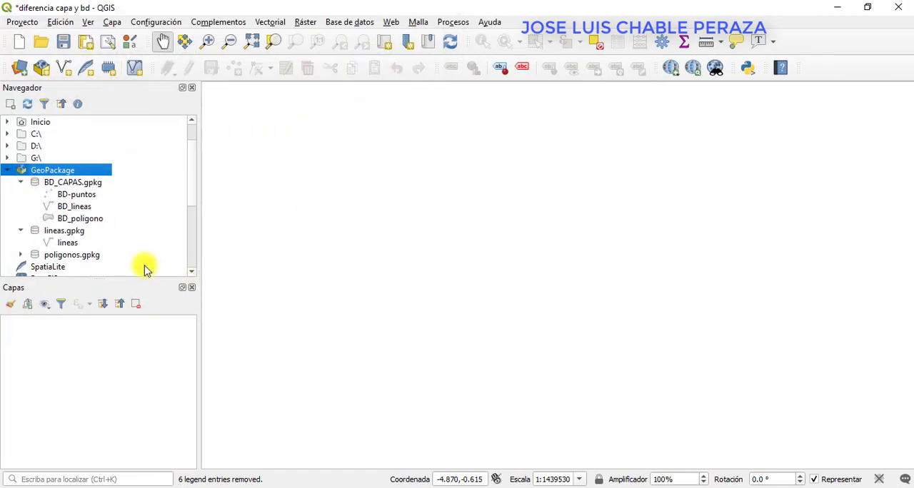
Add a new GeoPackage connection to the separate puntos.gpkg file.
right_click(67, 173)
click(100, 178)
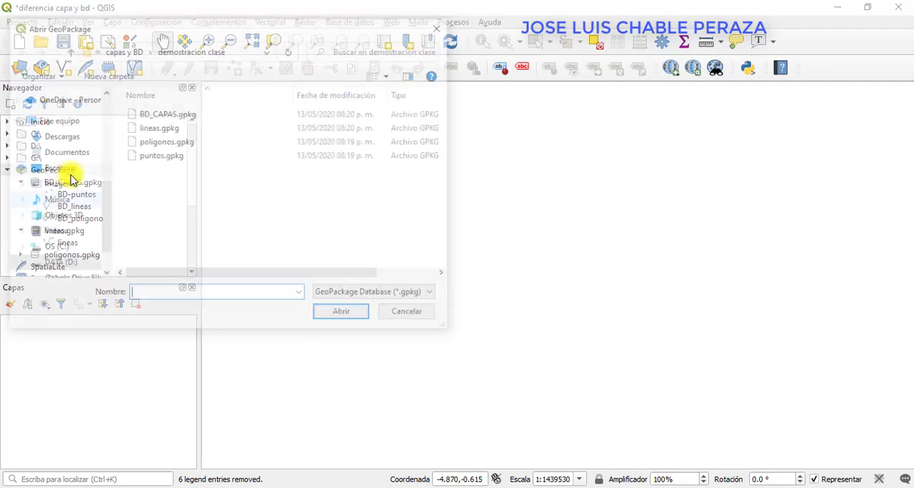
click(152, 157)
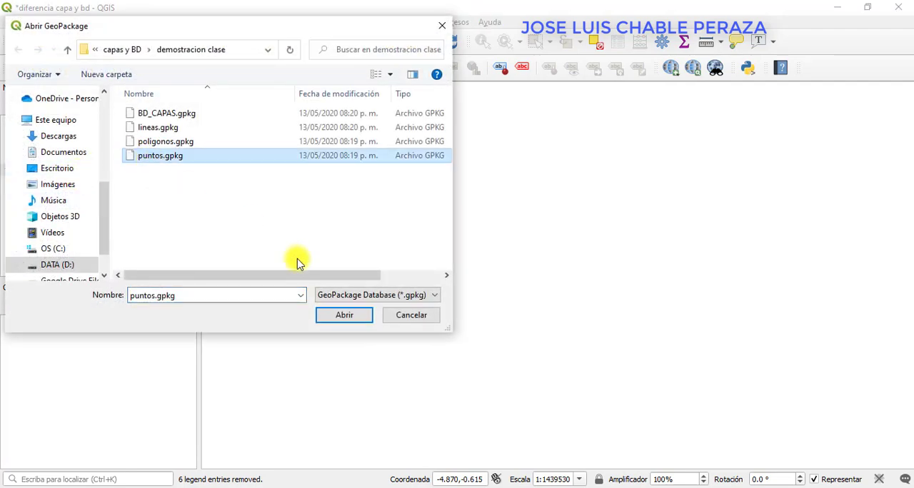
click(329, 312)
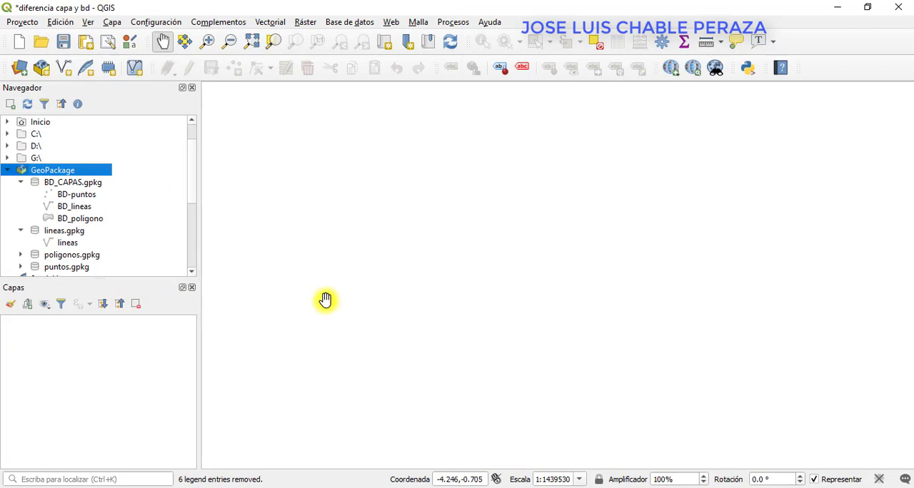
Expand poligonos.gpkg and puntos.gpkg and examine the lineas, poligonos and puntos layers in their separate files.
click(66, 244)
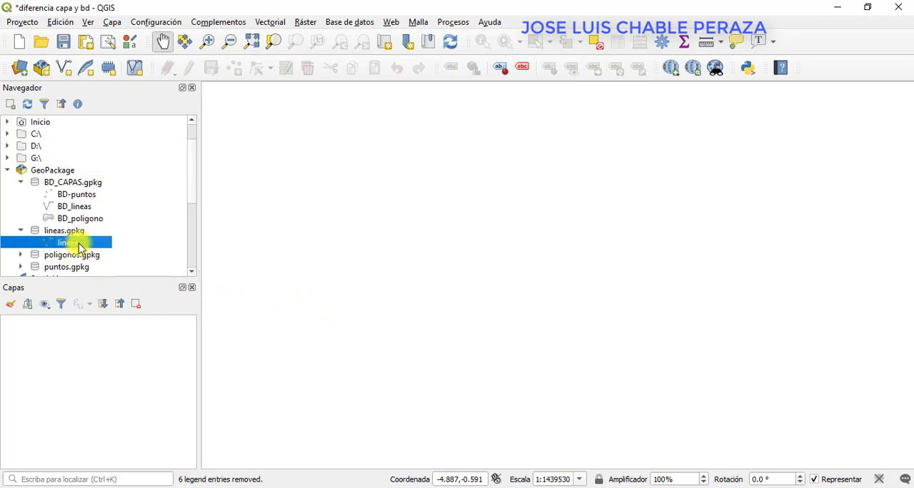
click(20, 255)
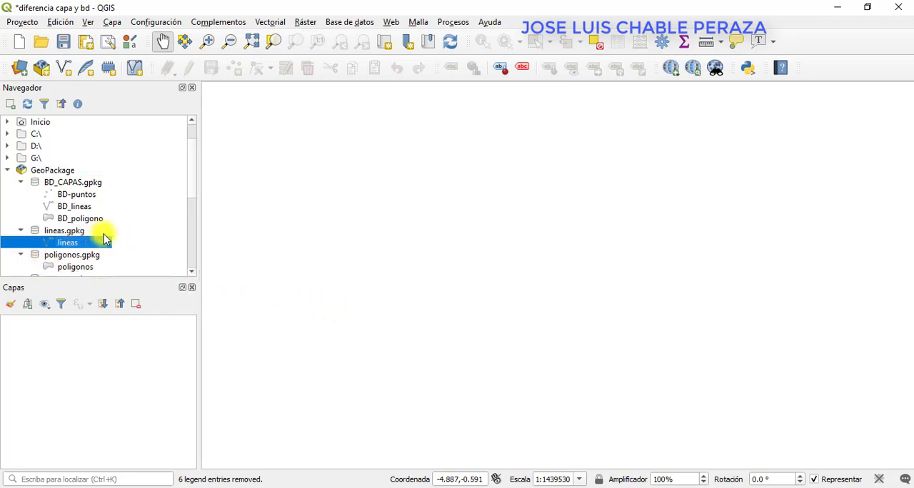
scroll(105, 238, down, 1)
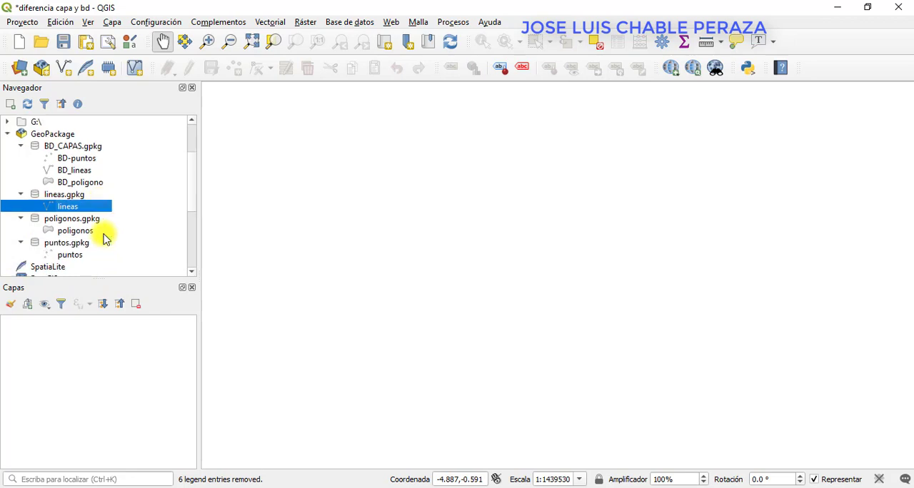
click(73, 258)
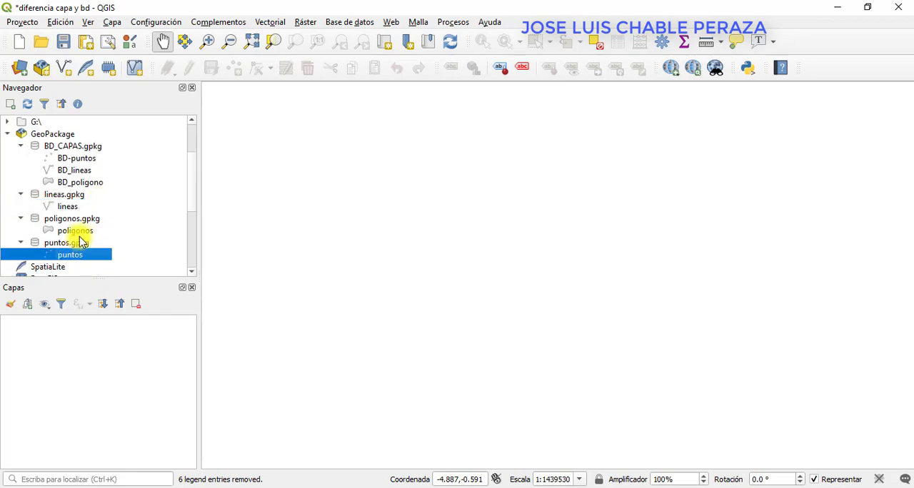
click(75, 230)
click(71, 207)
click(75, 231)
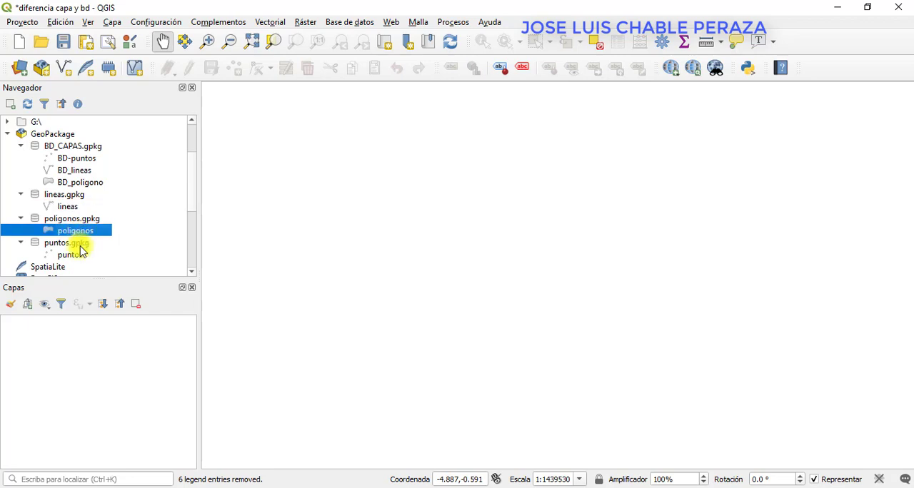
click(80, 255)
click(72, 207)
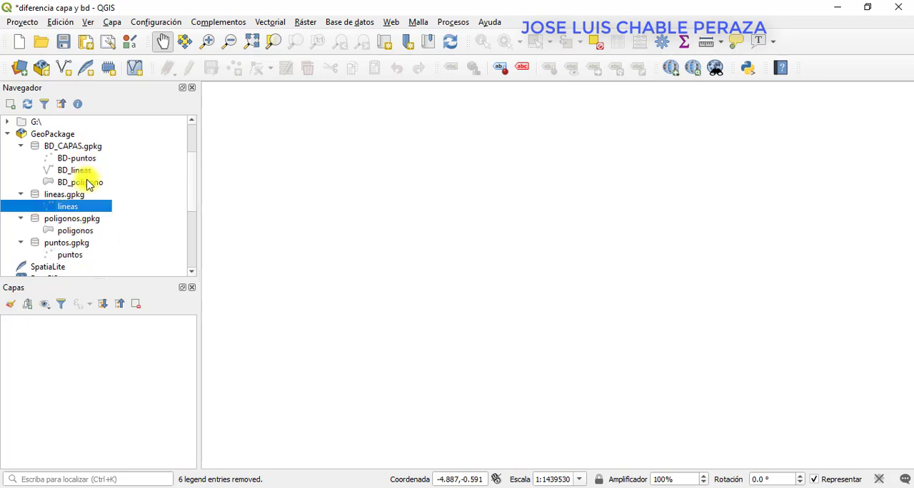
Examine the BD-puntos, BD_lineas and BD_poligono layers grouped inside the BD_CAPAS.gpkg database.
click(82, 183)
click(83, 170)
click(80, 159)
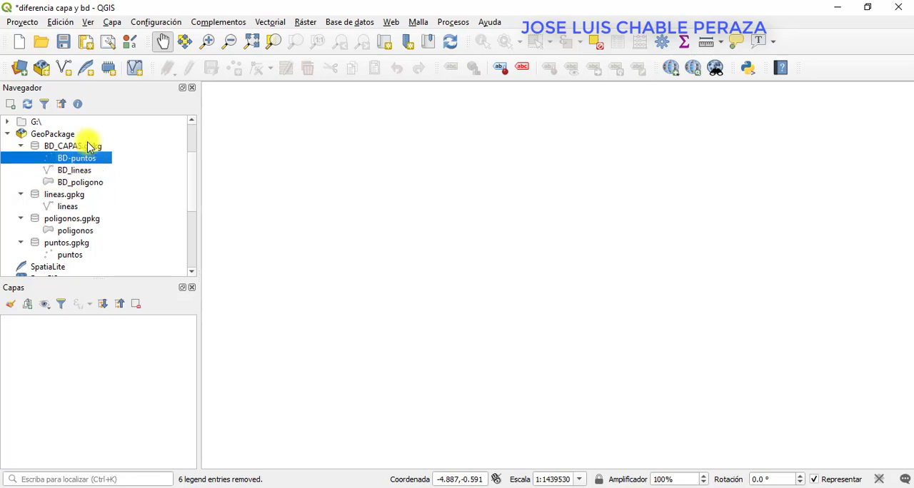
click(82, 171)
click(84, 182)
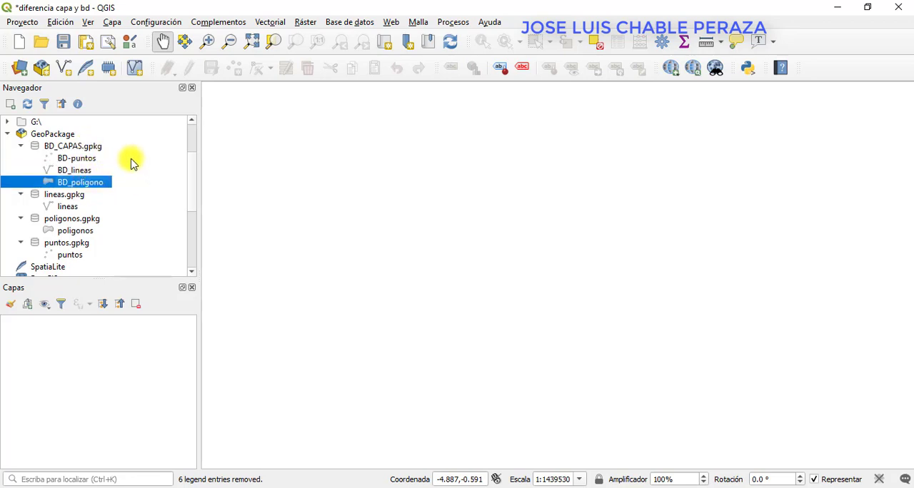
click(83, 149)
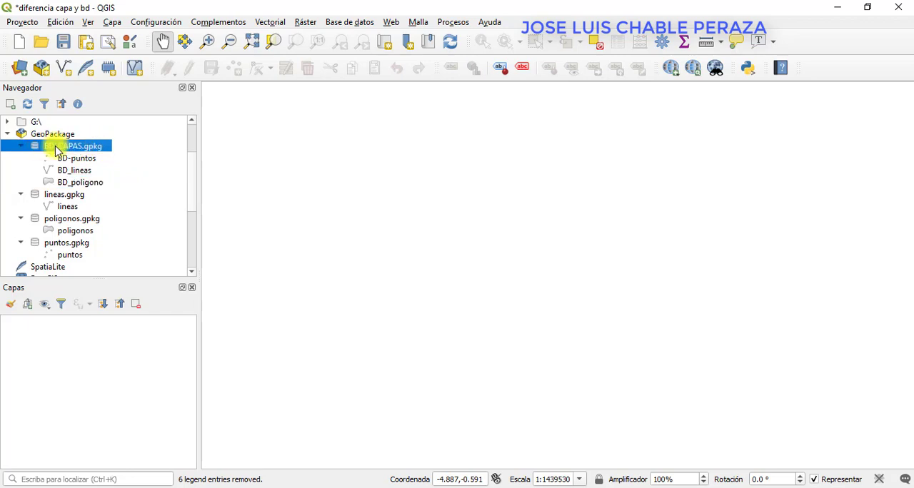
click(67, 159)
click(69, 171)
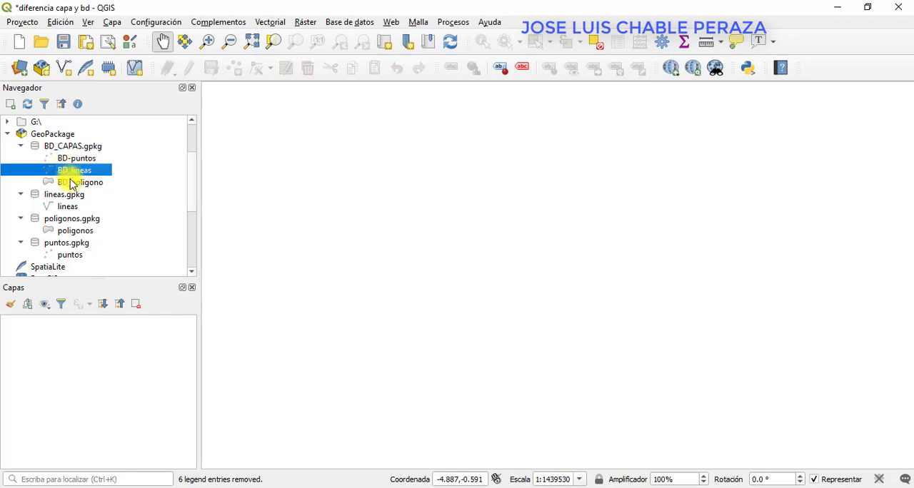
click(71, 184)
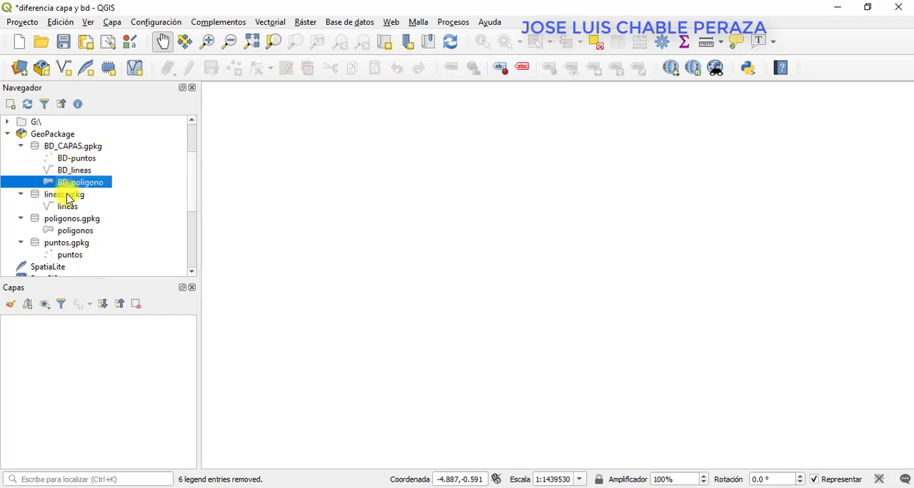
Compare the lineas.gpkg, poligonos.gpkg and puntos.gpkg connections and the layer each one holds.
click(66, 195)
click(67, 207)
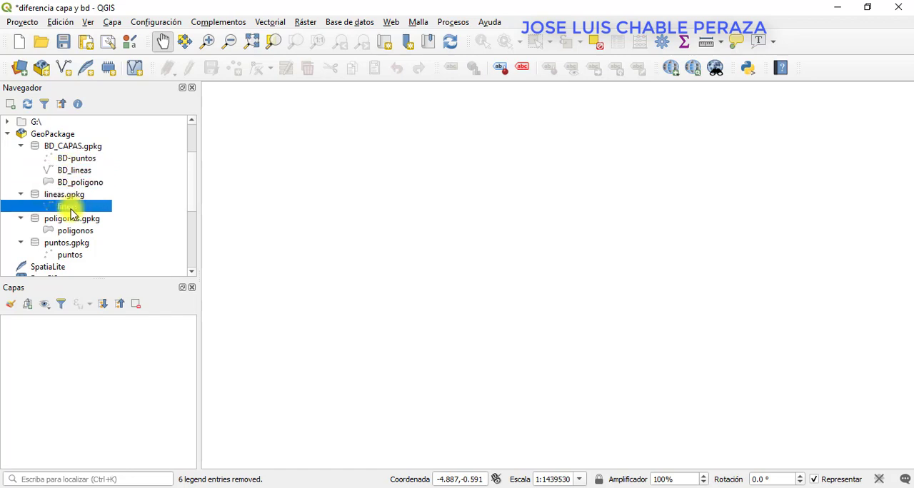
click(69, 219)
click(73, 231)
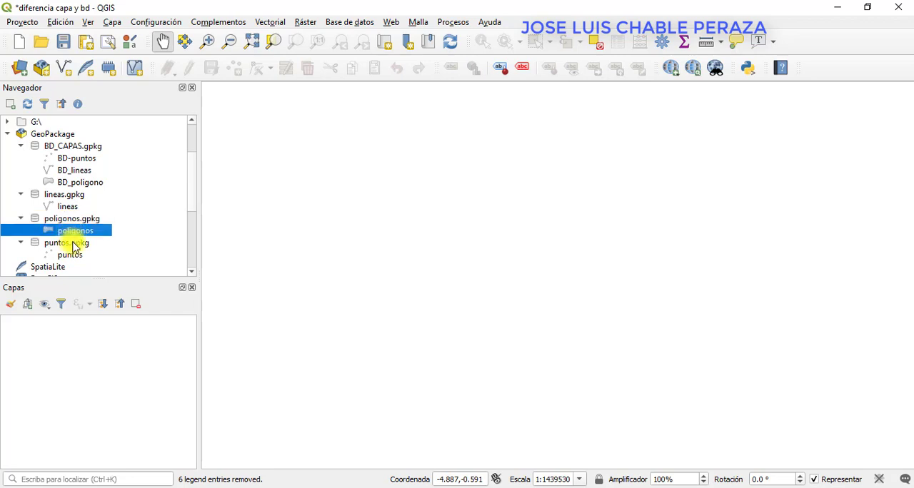
click(75, 244)
Load the puntos, poligonos and lineas layers from their separate GeoPackage files into the project.
click(82, 256)
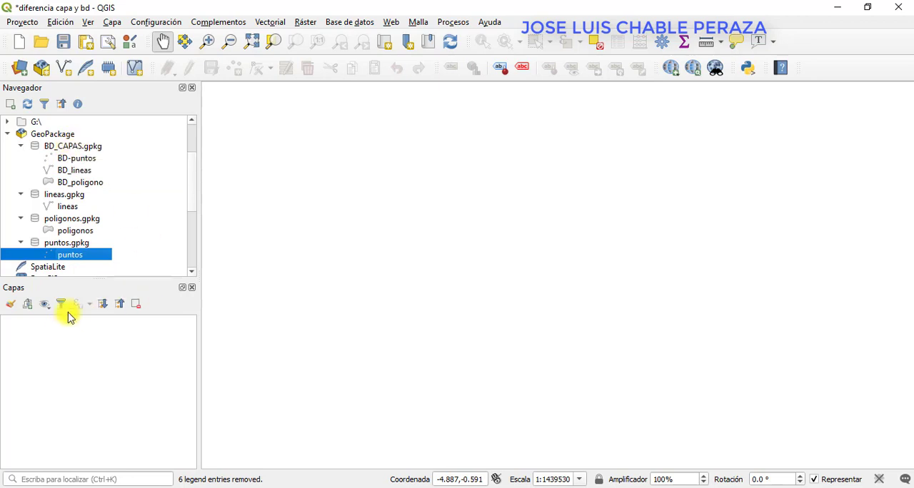
double_click(77, 231)
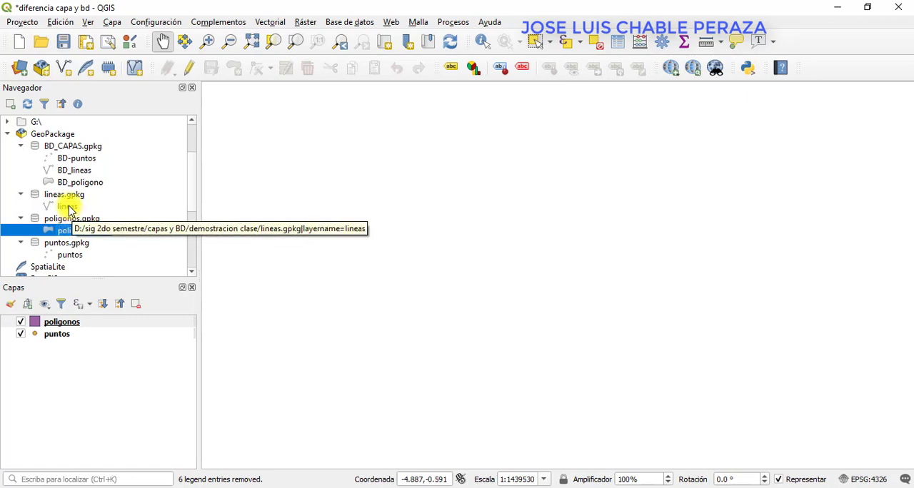
double_click(69, 208)
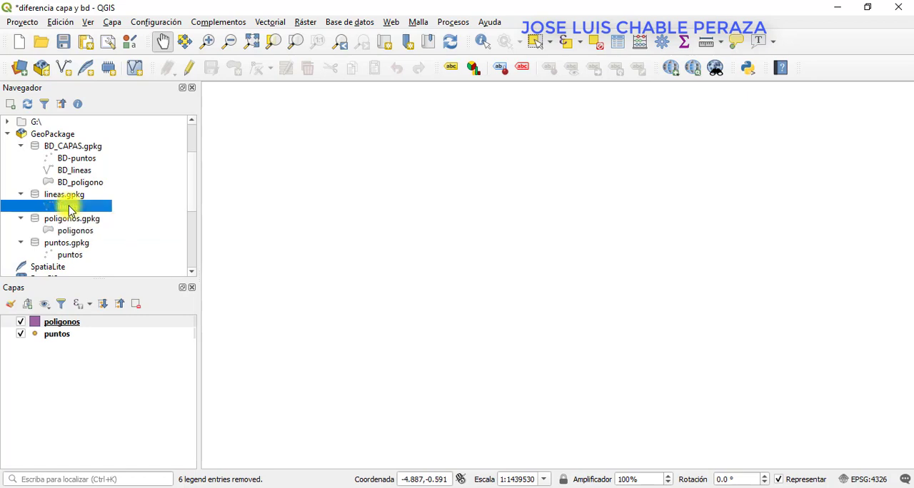
Load the BD_poligono, BD_lineas and BD-puntos layers from the BD_CAPAS.gpkg database into the project.
click(81, 162)
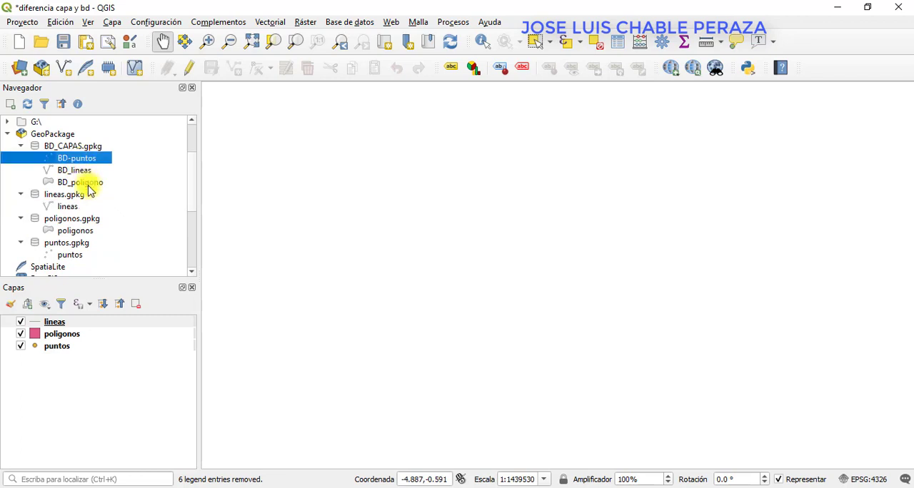
shift+click(89, 186)
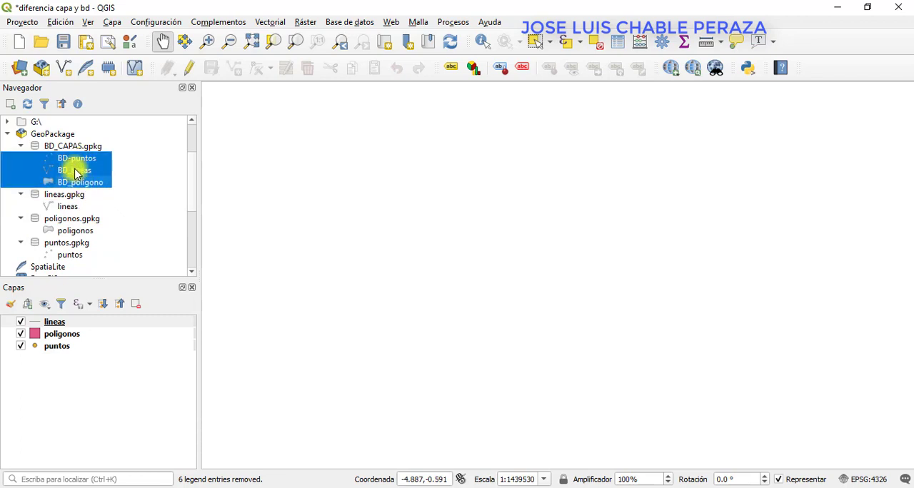
double_click(79, 184)
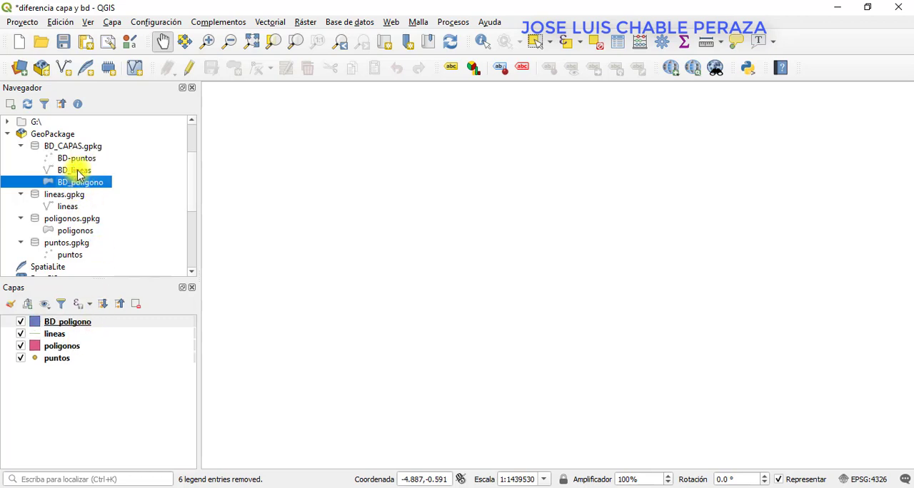
double_click(77, 170)
double_click(77, 159)
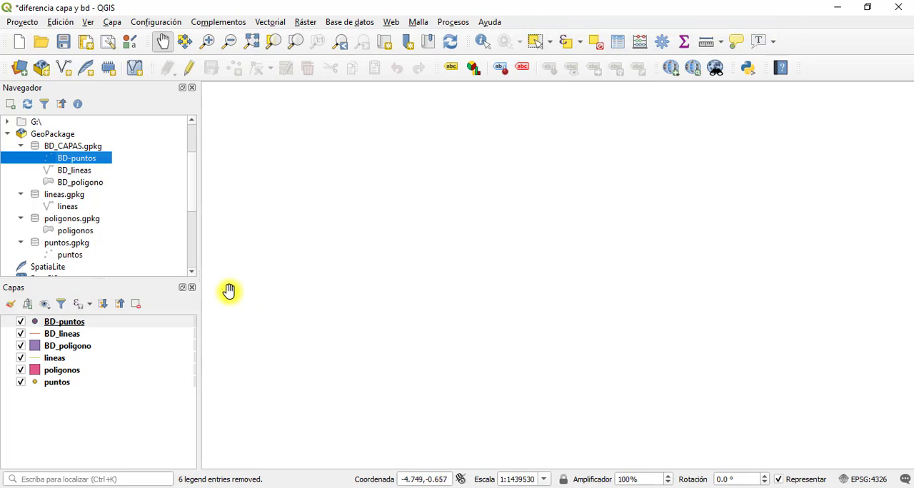
click(98, 148)
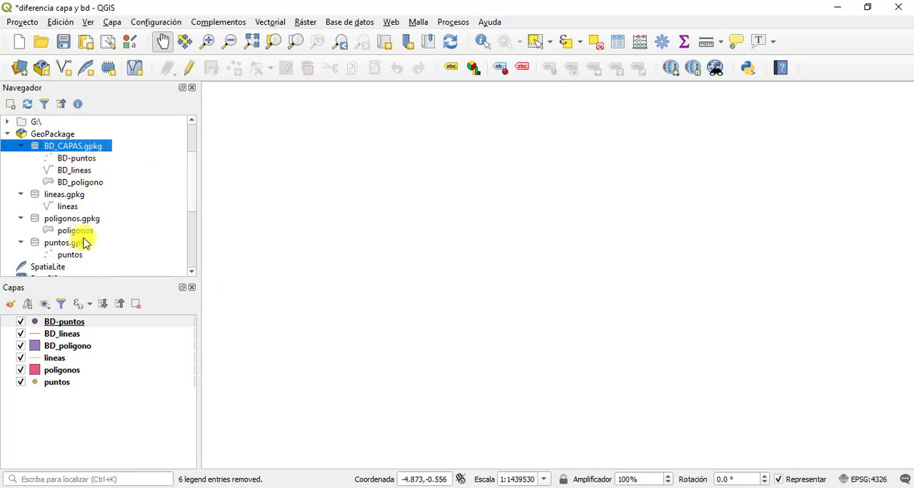